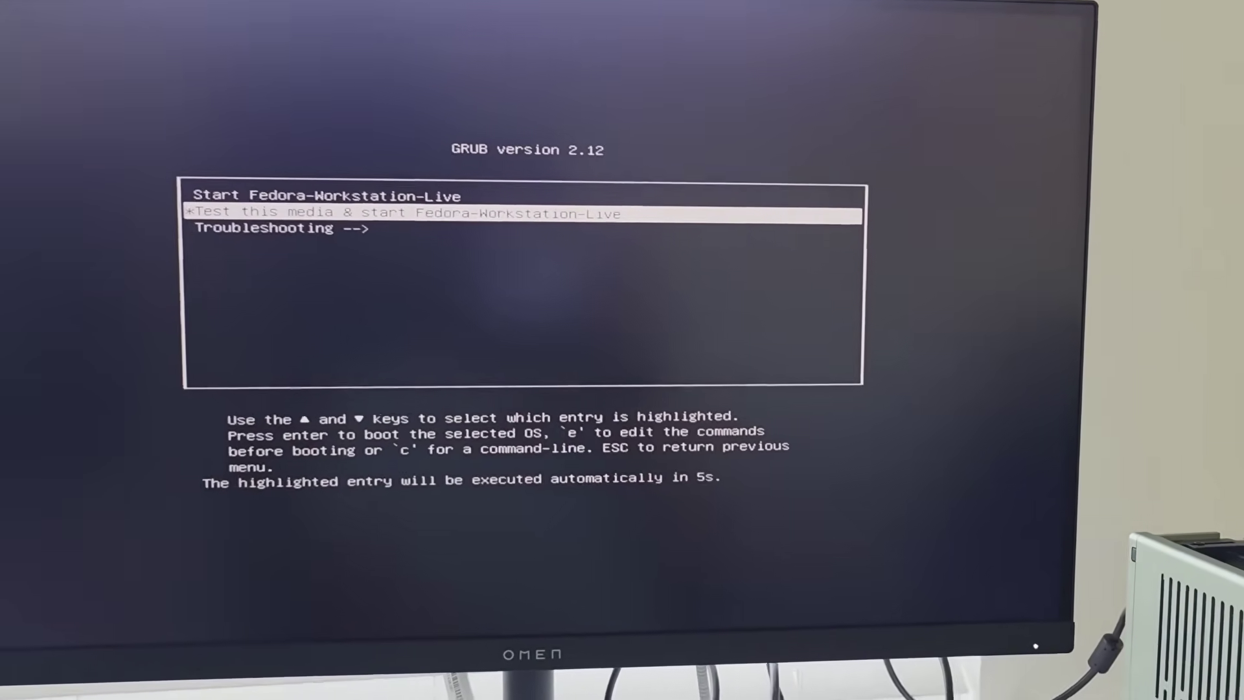
{"action": "key", "text": "Up"}
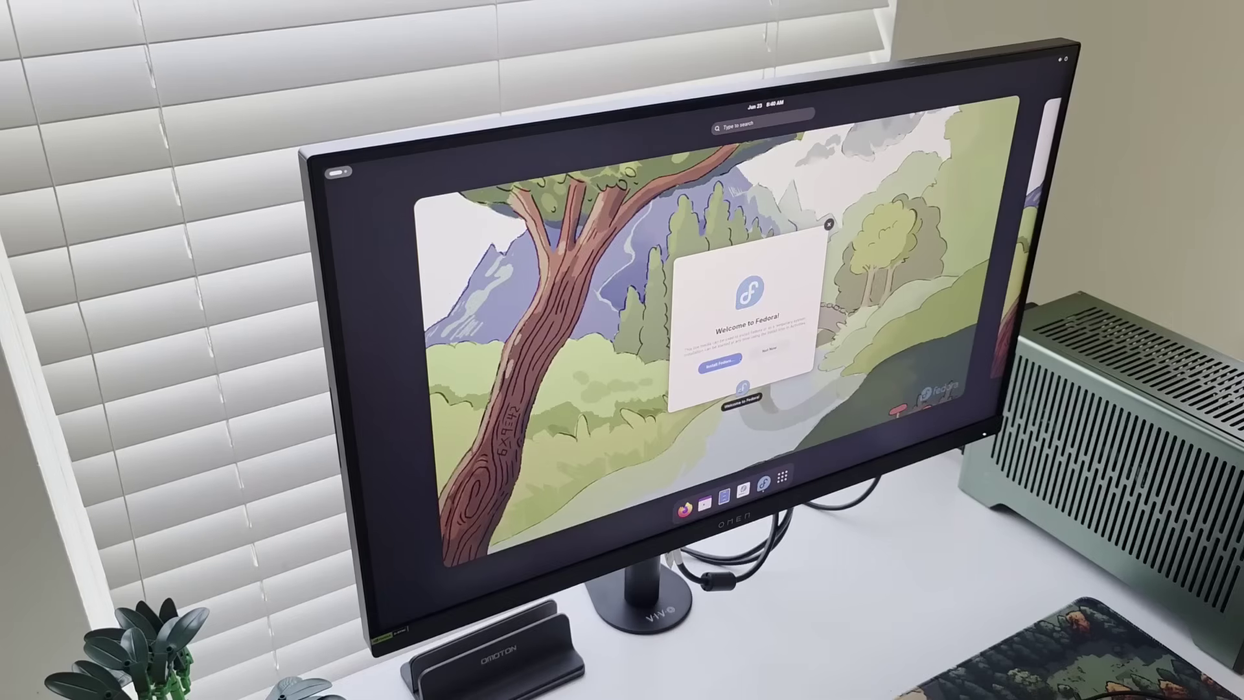
{"action": "key", "text": "Escape"}
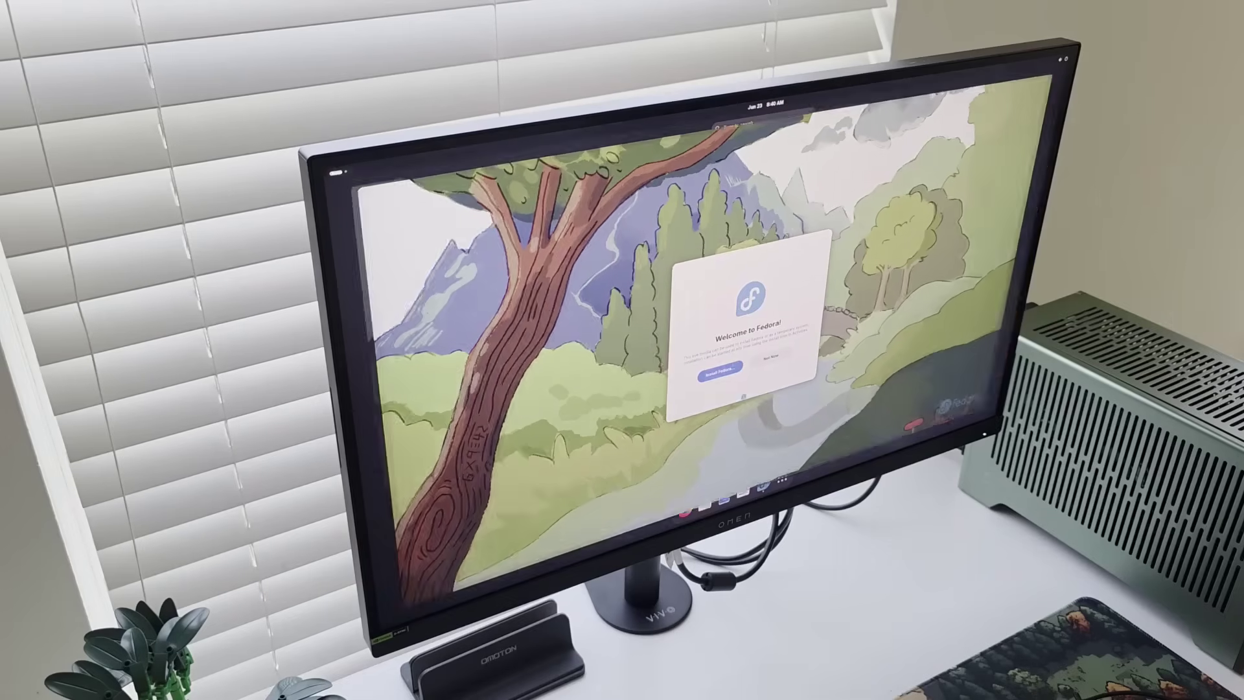
{"action": "key", "text": "Escape"}
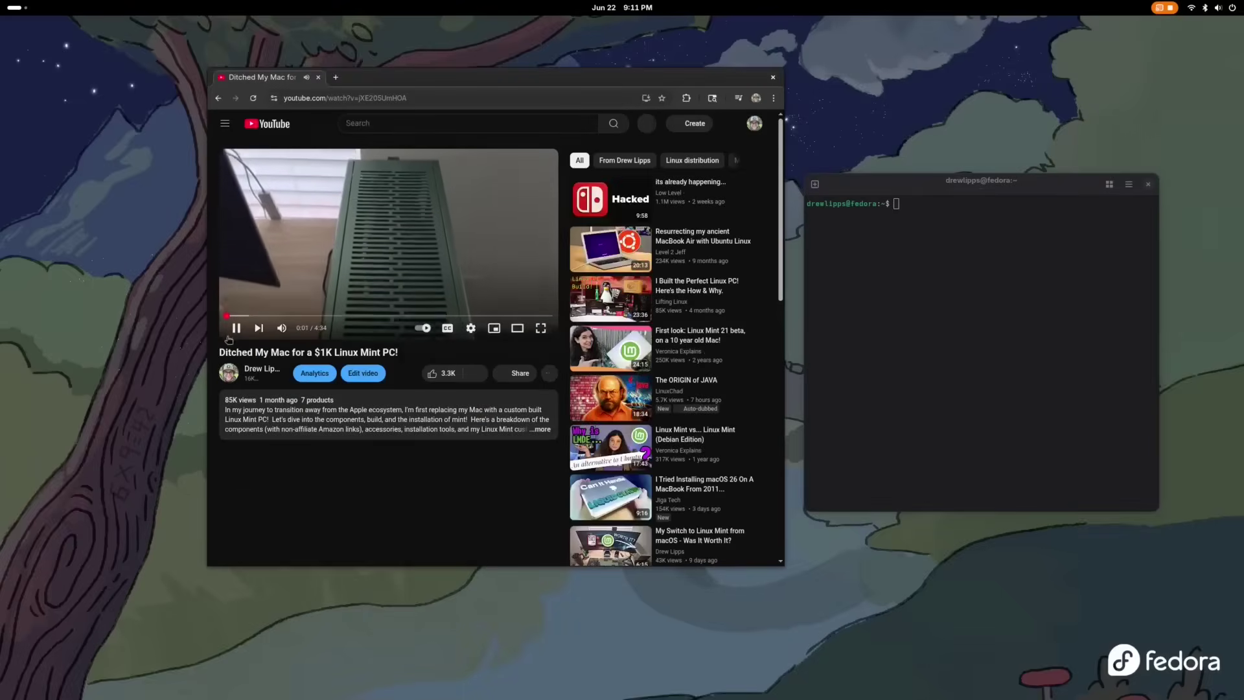
Step: Pause the YouTube video and expand its description down to the Linux Wallpapers section
{"action": "key", "text": "space"}
{"action": "left_click", "coordinate": [445, 398]}
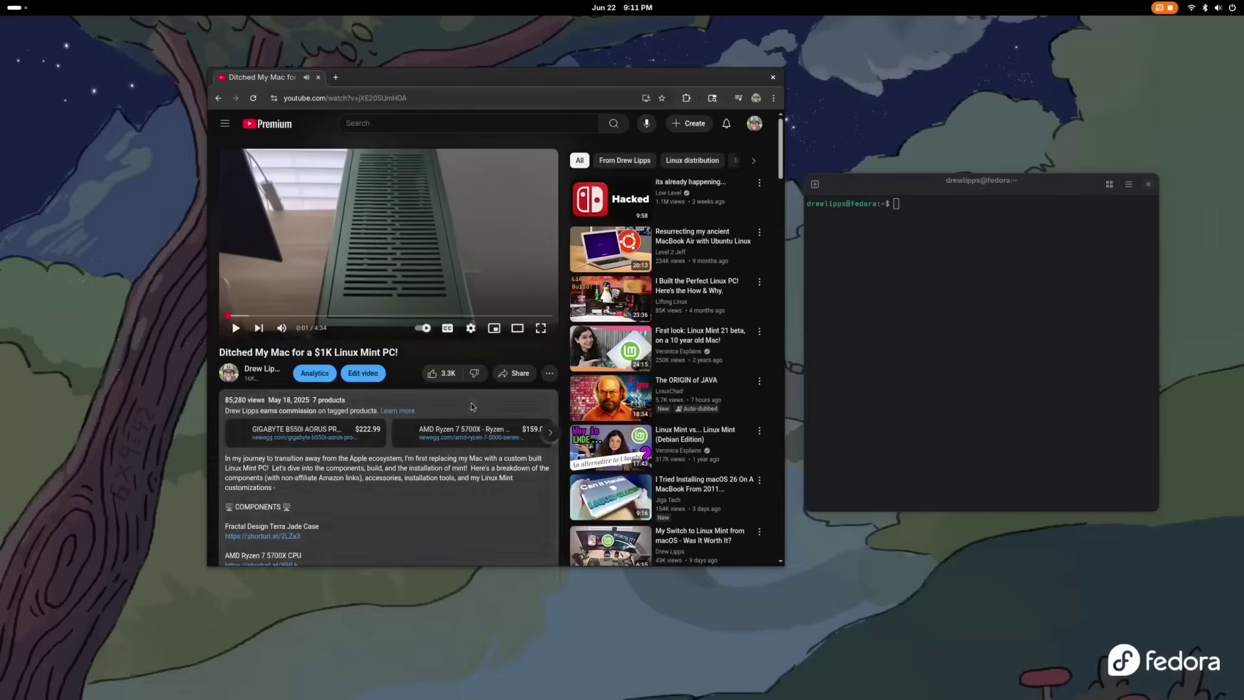
{"action": "scroll", "coordinate": [367, 460], "scroll_direction": "down", "scroll_amount": 10}
{"action": "scroll", "coordinate": [366, 460], "scroll_direction": "down", "scroll_amount": 5}
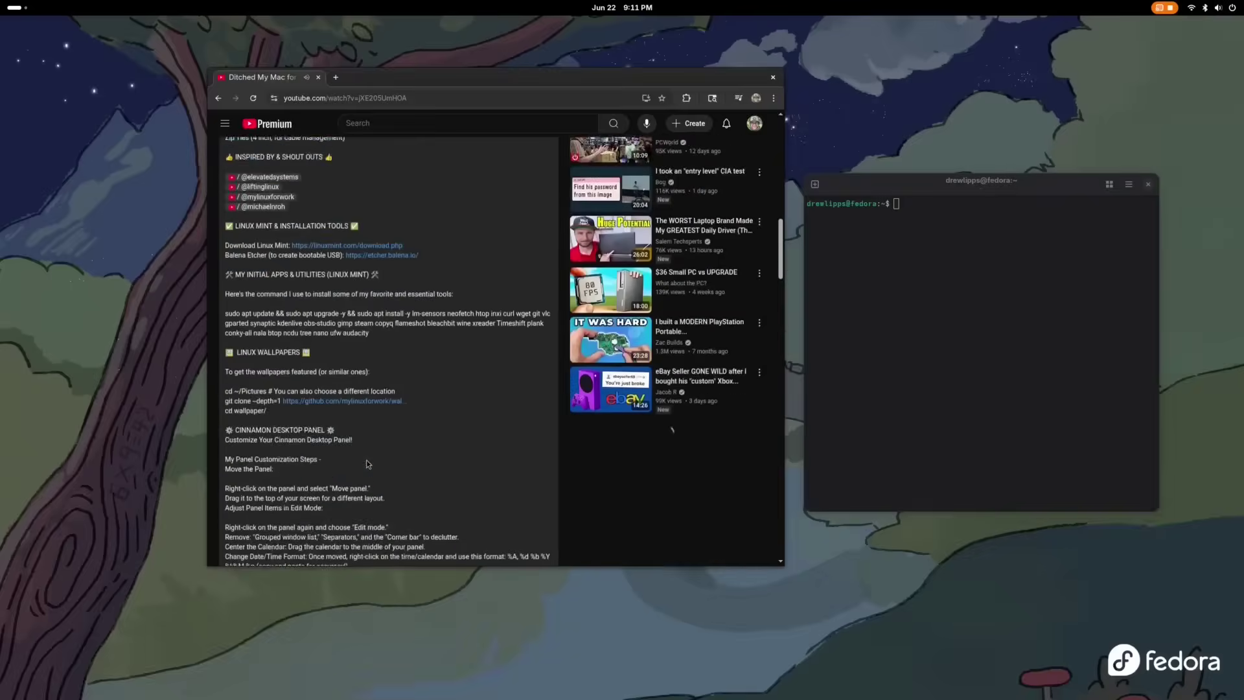
{"action": "scroll", "coordinate": [367, 436], "scroll_direction": "down", "scroll_amount": 1}
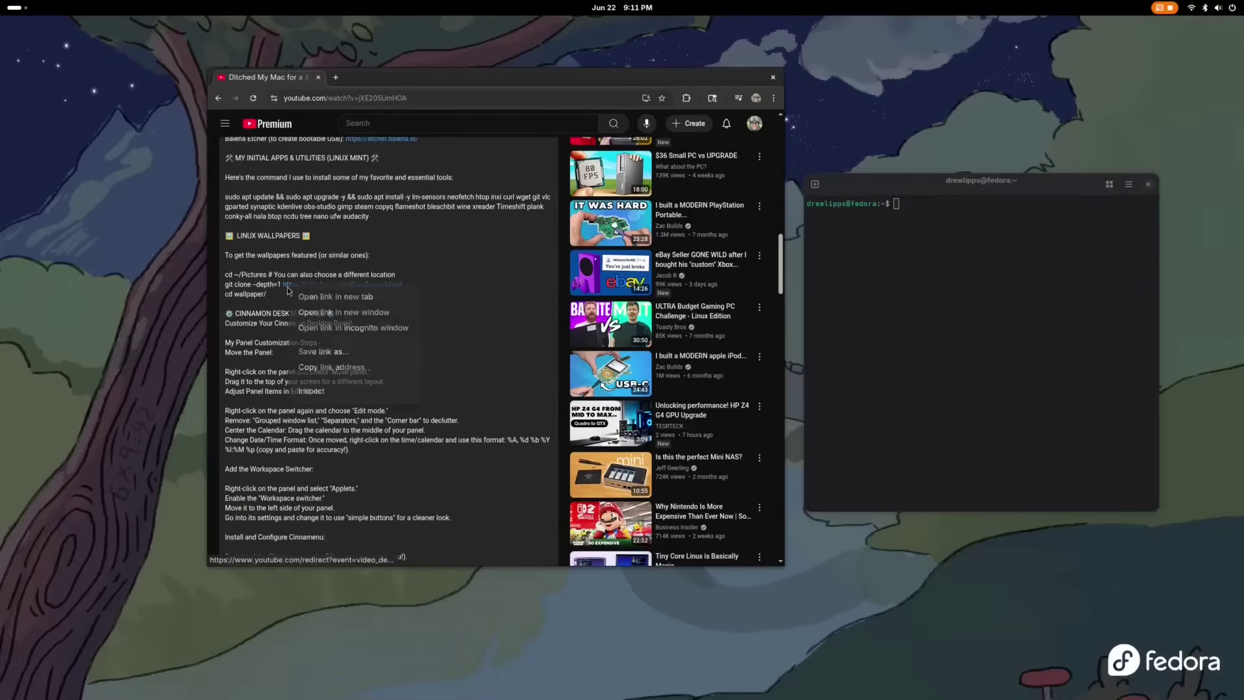
Step: Open the GitHub wallpaper repository linked in the description's git clone command
{"action": "right_click", "coordinate": [292, 285]}
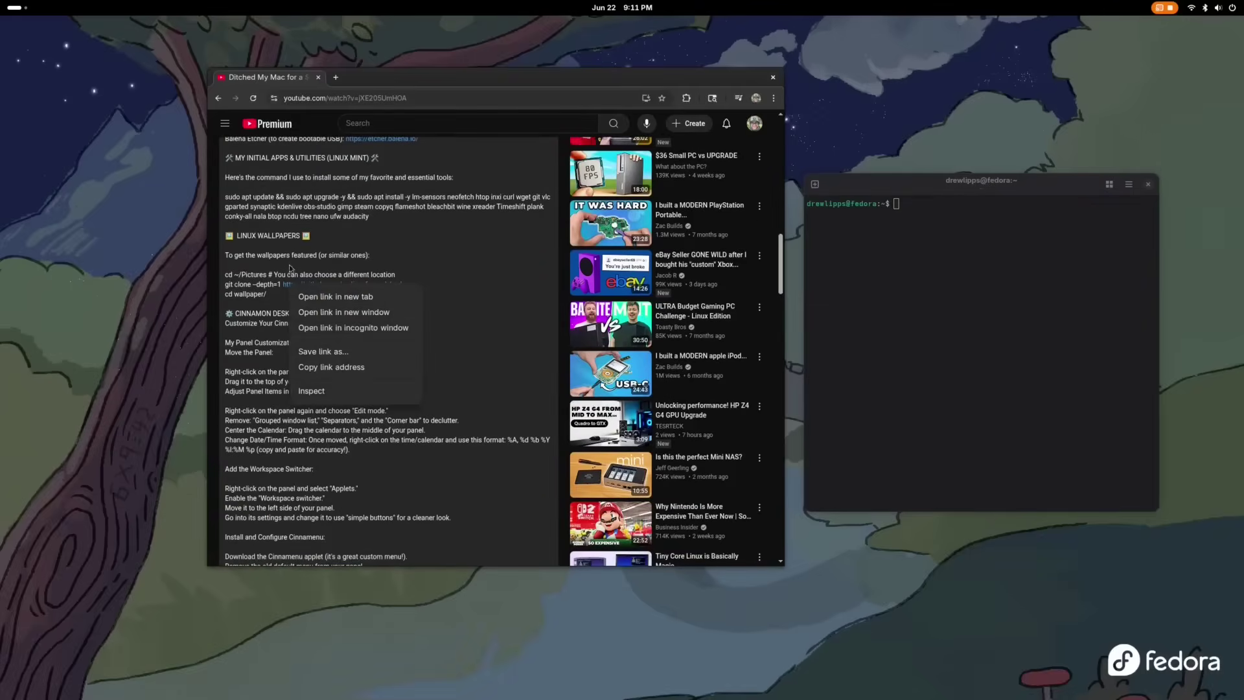
{"action": "left_click", "coordinate": [292, 268]}
{"action": "left_click", "coordinate": [293, 284]}
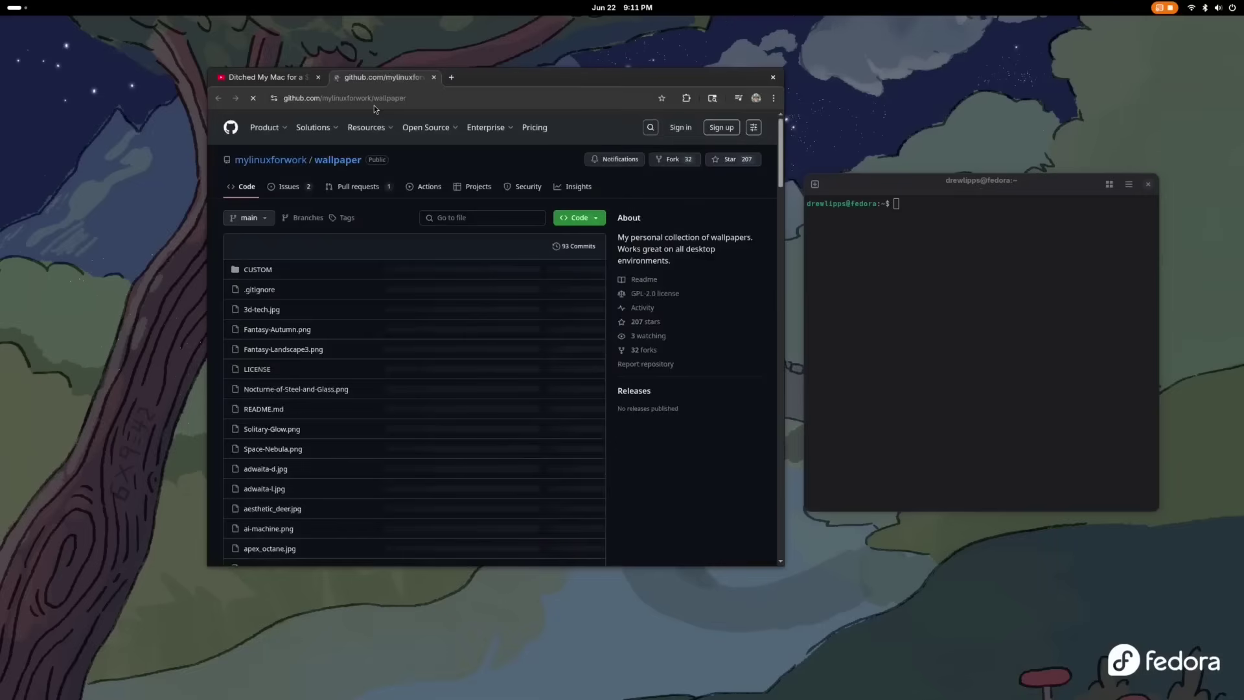
Step: Copy the installation commands for cloning the wallpaper repository from its README
{"action": "scroll", "coordinate": [344, 345], "scroll_direction": "down", "scroll_amount": 5}
{"action": "scroll", "coordinate": [343, 345], "scroll_direction": "down", "scroll_amount": 20}
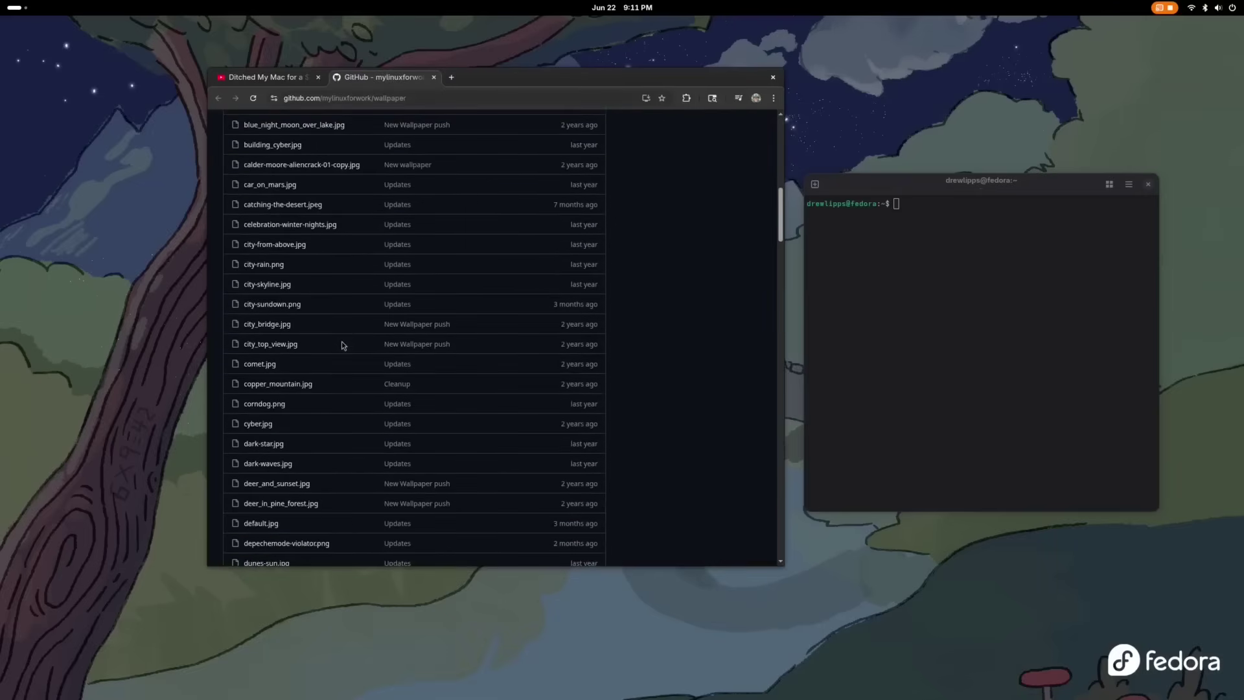
{"action": "scroll", "coordinate": [342, 344], "scroll_direction": "down", "scroll_amount": 15}
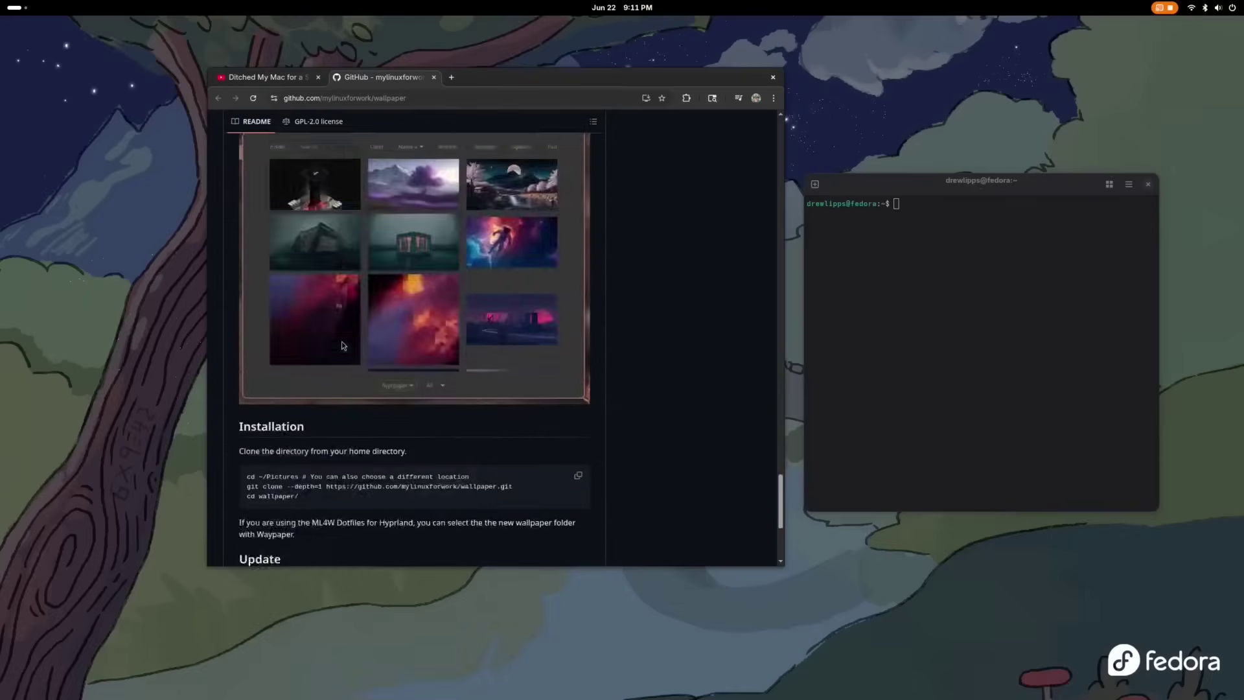
{"action": "left_click", "coordinate": [576, 296]}
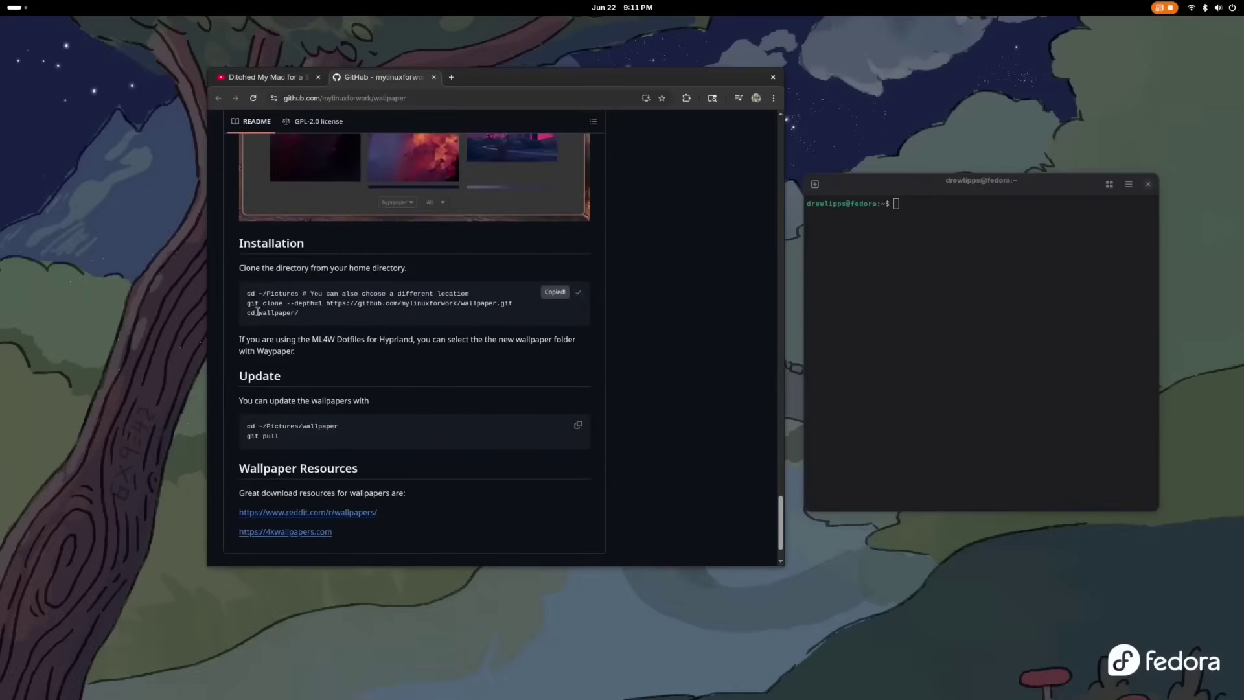
Step: Run the copied clone commands in the terminal and open the wallpaper folder inside Pictures in the file manager
{"action": "right_click", "coordinate": [902, 213]}
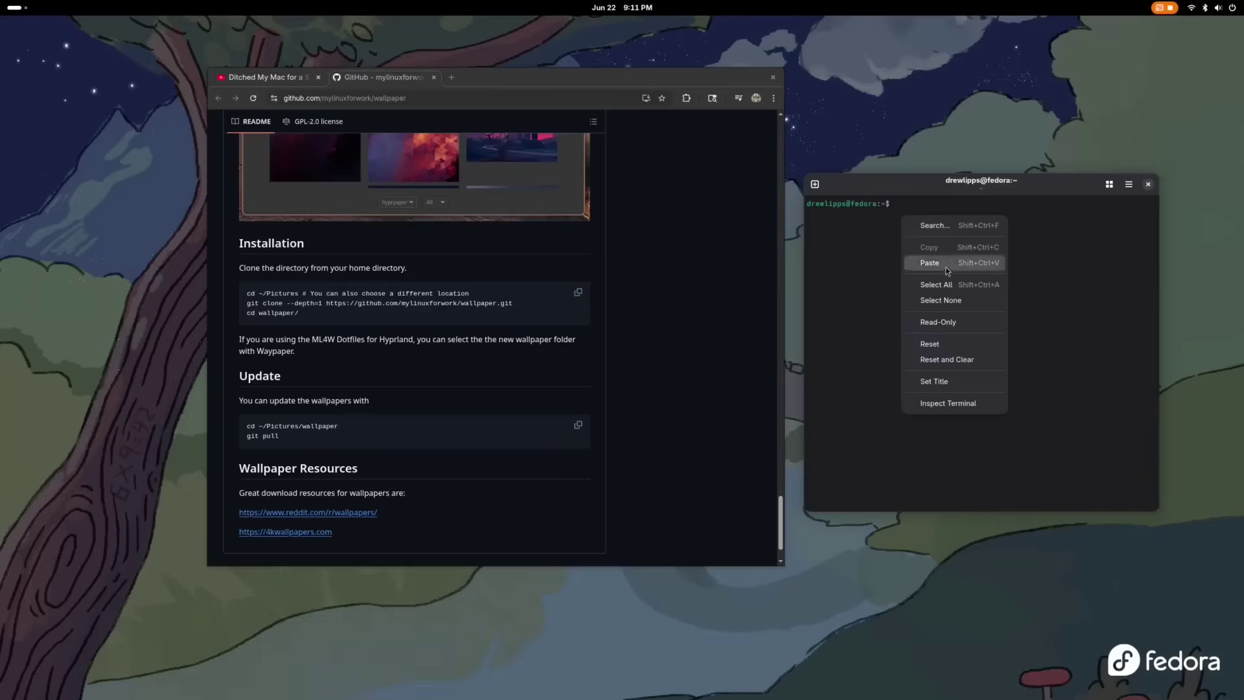
{"action": "left_click", "coordinate": [936, 250]}
{"action": "key", "text": "Return"}
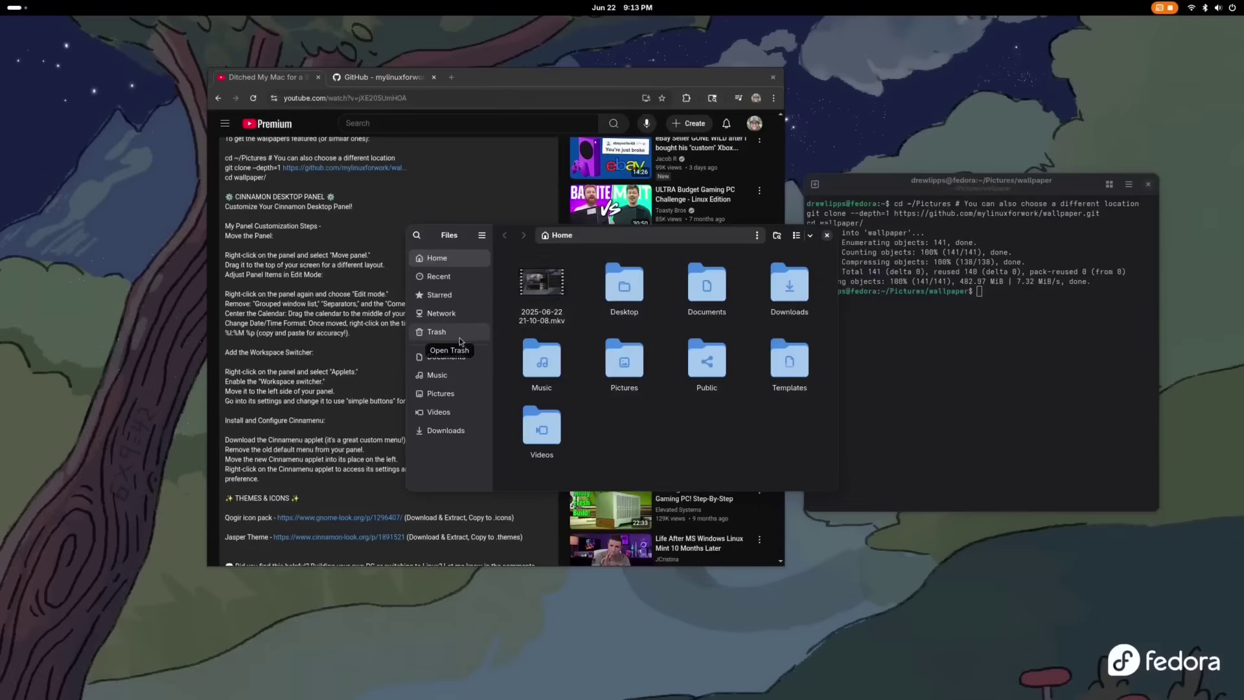
{"action": "left_click", "coordinate": [440, 393]}
{"action": "double_click", "coordinate": [528, 280]}
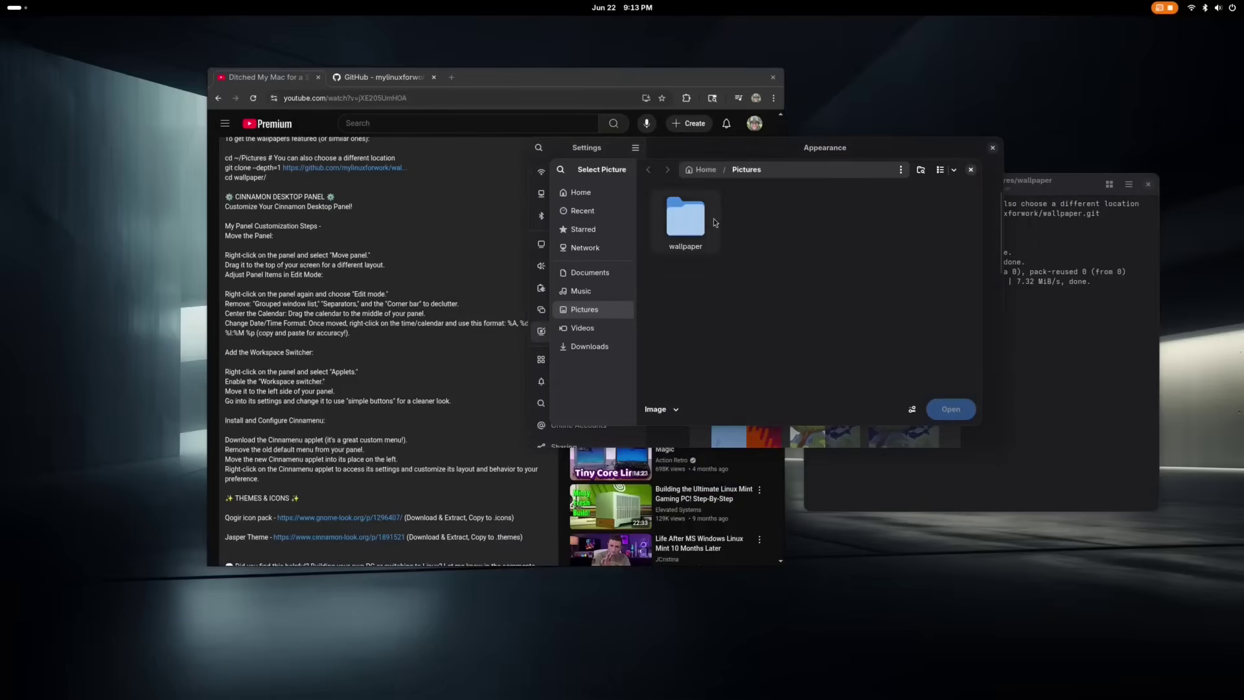
Step: Add Space-Nebula.png from the wallpaper folder to the background pictures and set it as the desktop background
{"action": "double_click", "coordinate": [712, 223]}
{"action": "scroll", "coordinate": [709, 280], "scroll_direction": "down", "scroll_amount": 5}
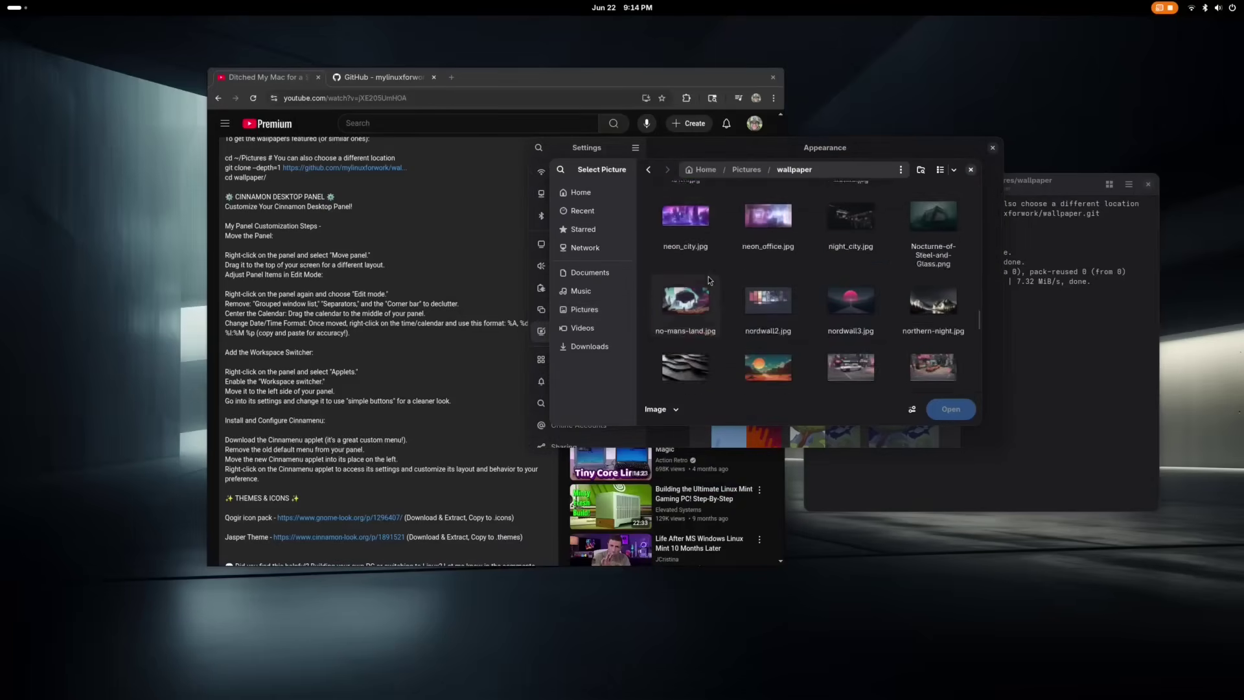
{"action": "scroll", "coordinate": [708, 281], "scroll_direction": "down", "scroll_amount": 10}
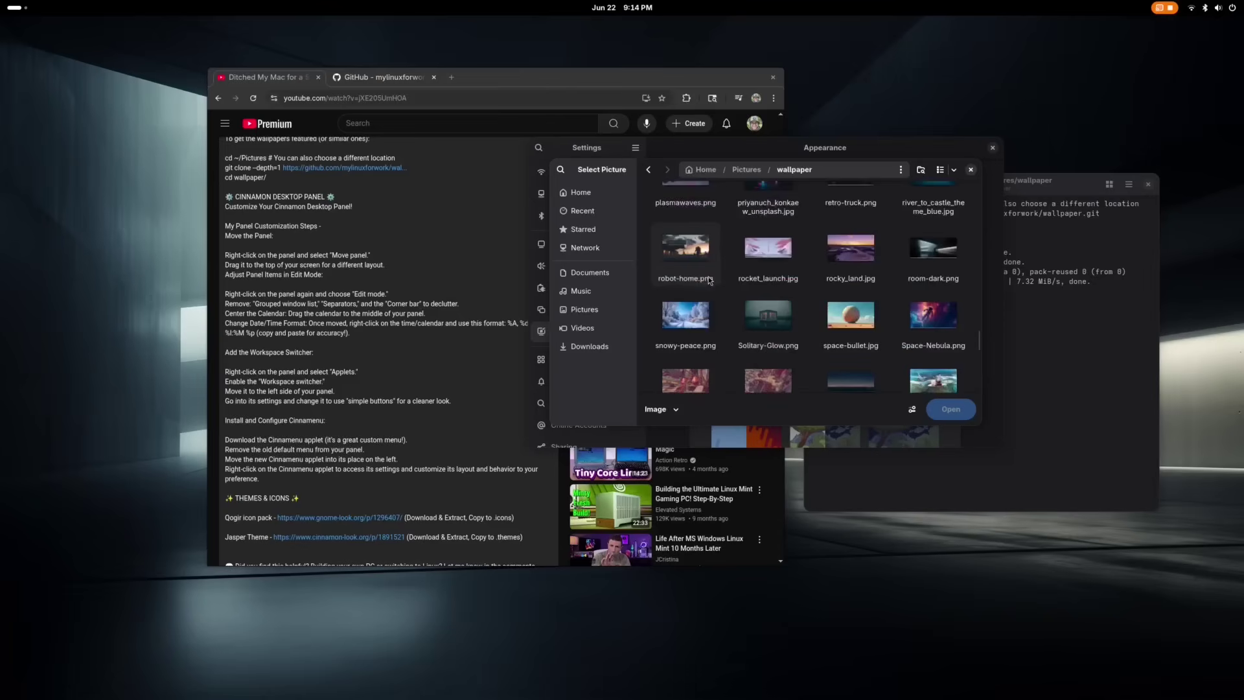
{"action": "left_click", "coordinate": [945, 316]}
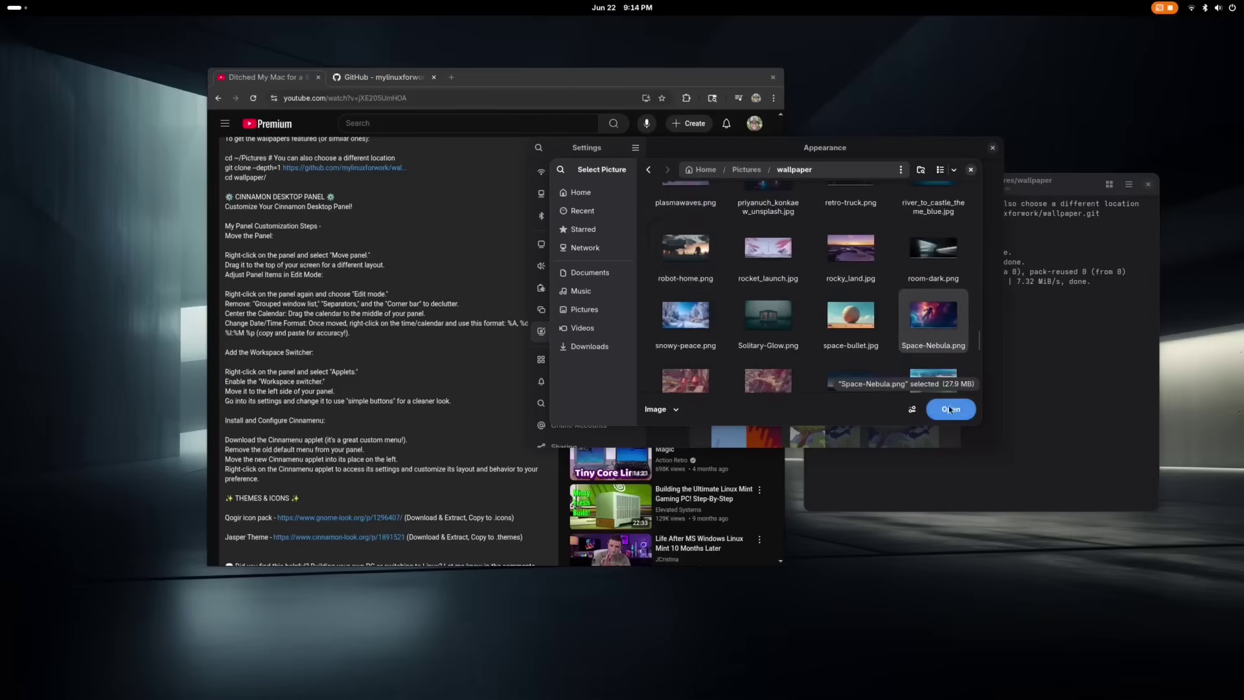
{"action": "left_click", "coordinate": [949, 409]}
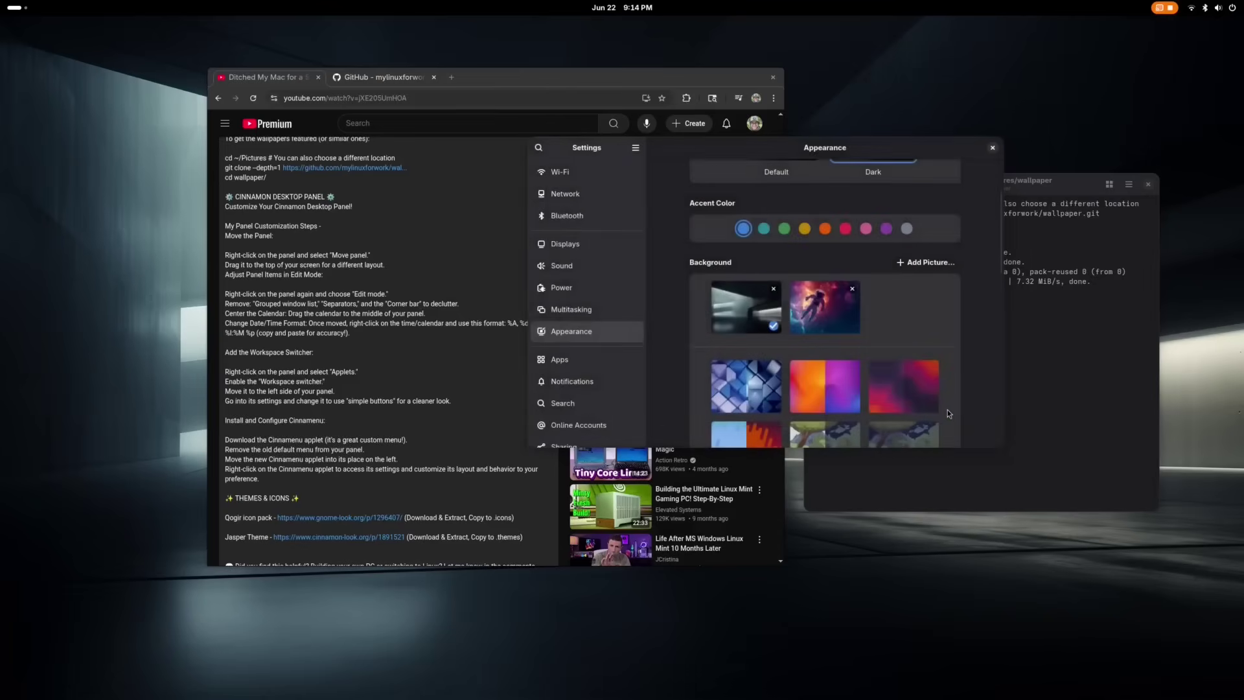
{"action": "left_click", "coordinate": [837, 329]}
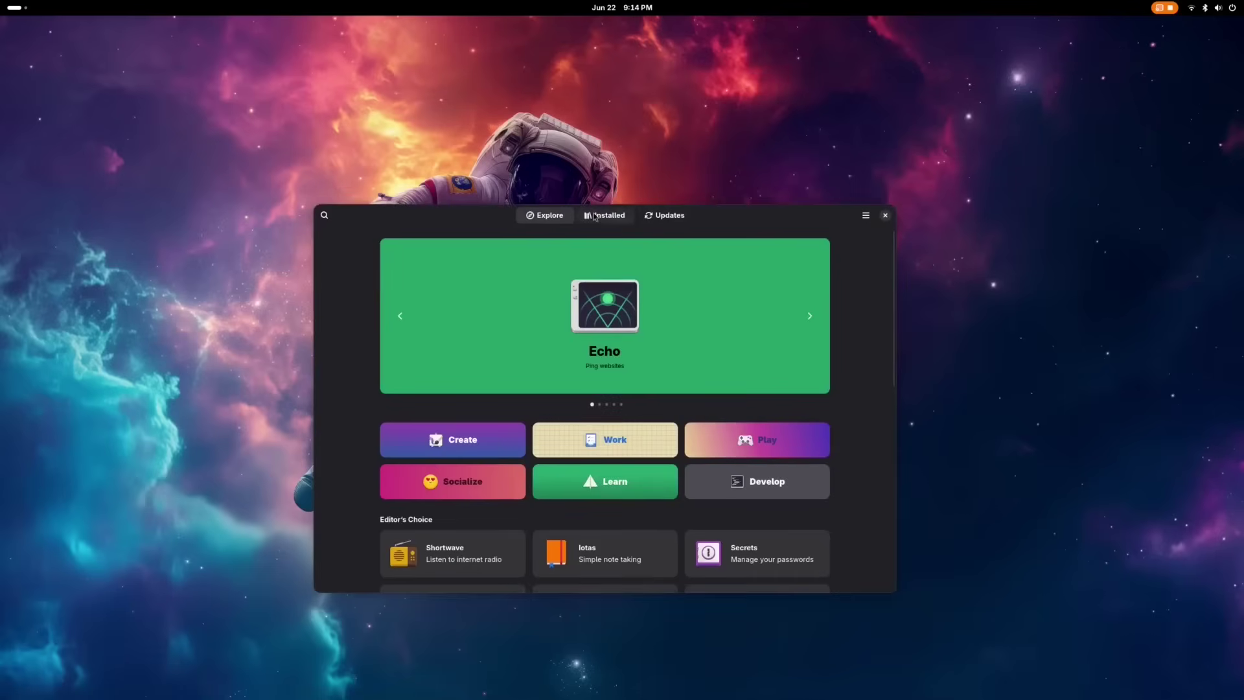
Step: Search the software store for "extension" and install Extension Manager
{"action": "left_click", "coordinate": [325, 216]}
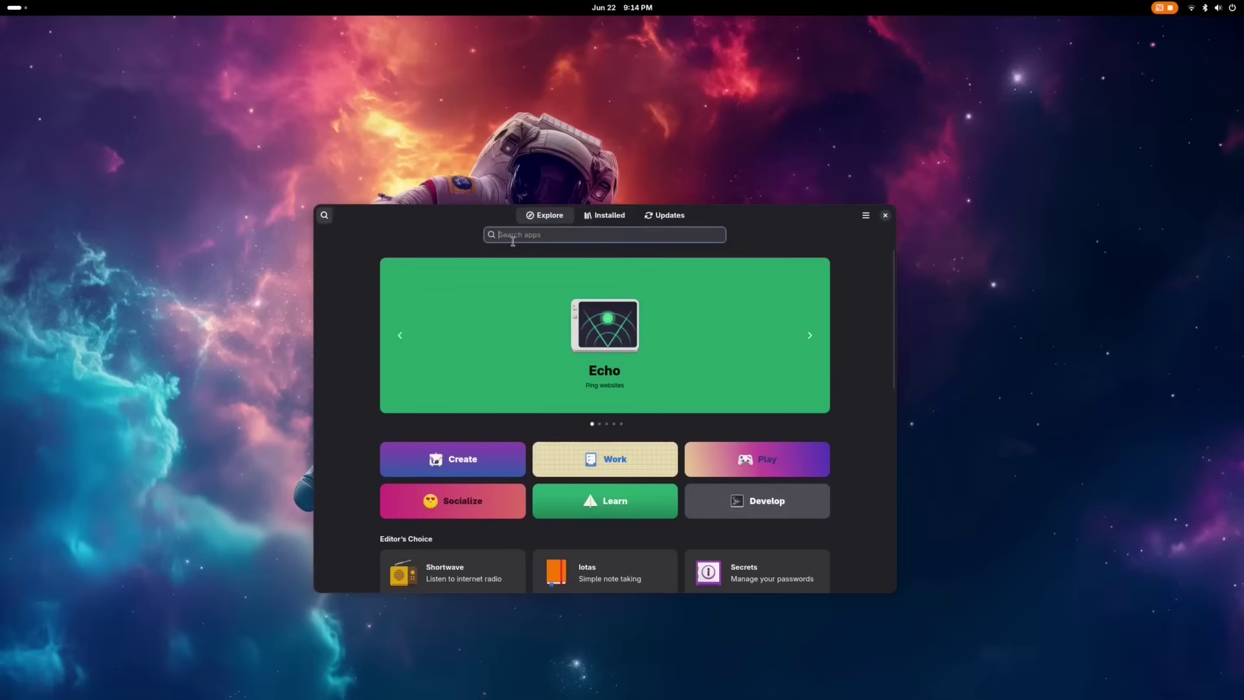
{"action": "type", "text": "extension"}
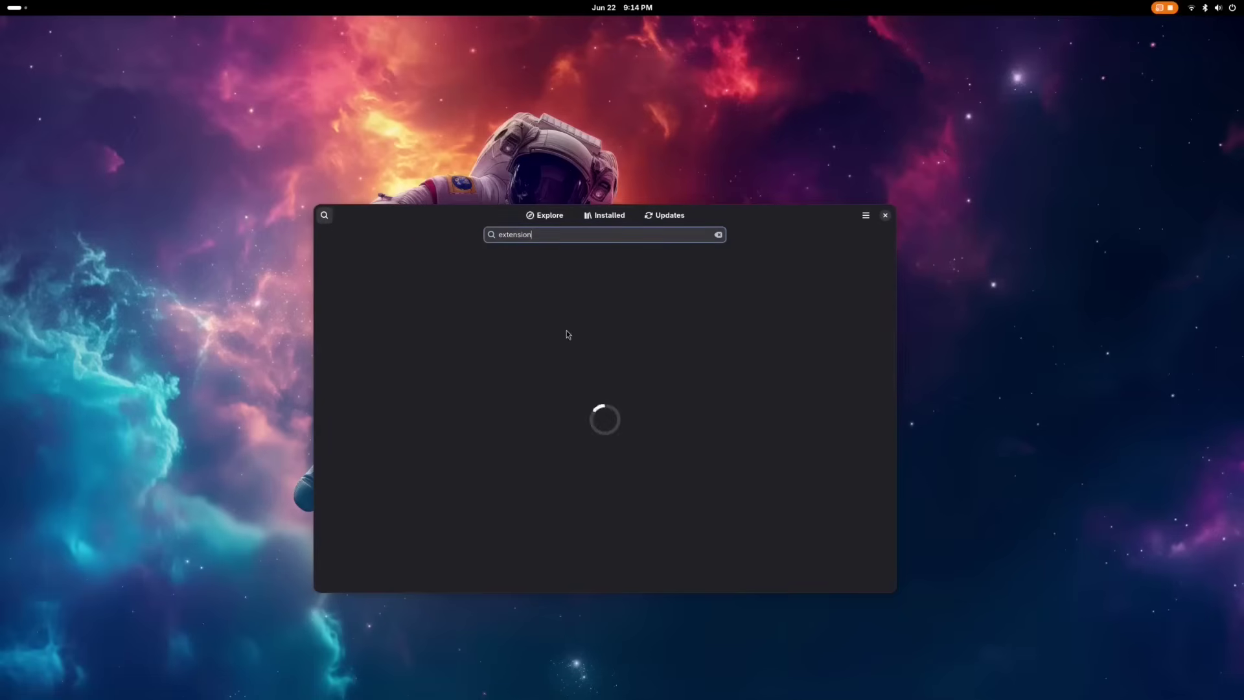
{"action": "left_click", "coordinate": [562, 296]}
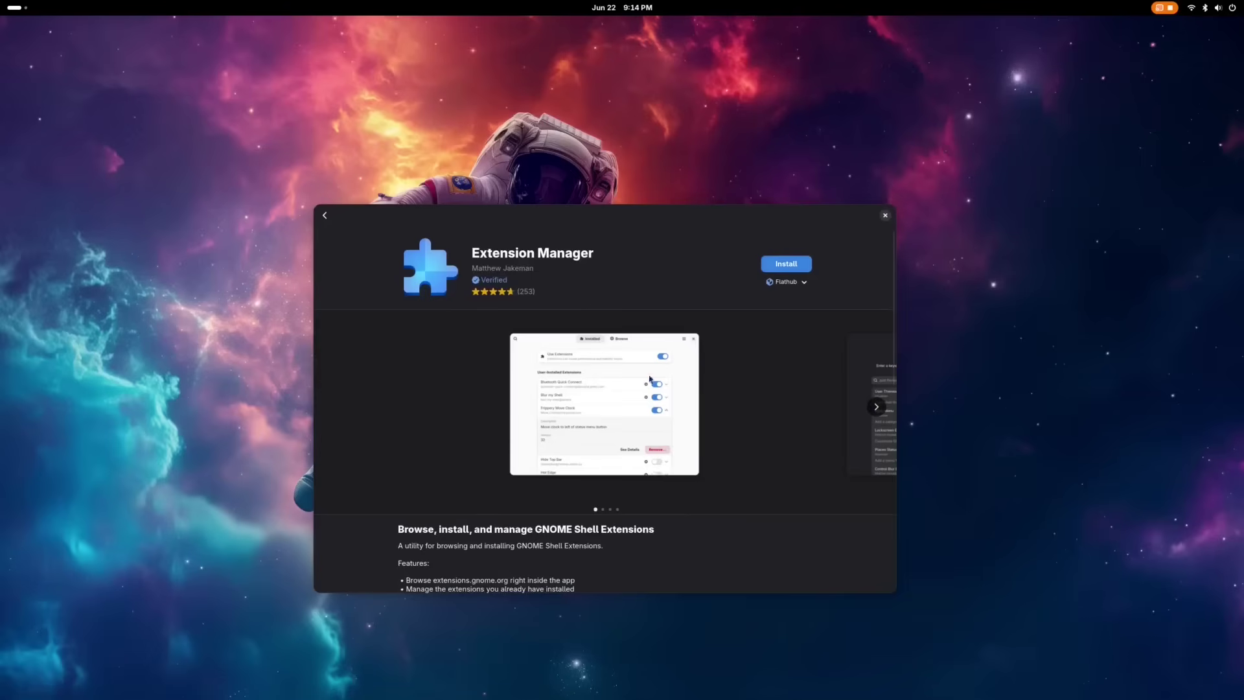
{"action": "left_click", "coordinate": [787, 275]}
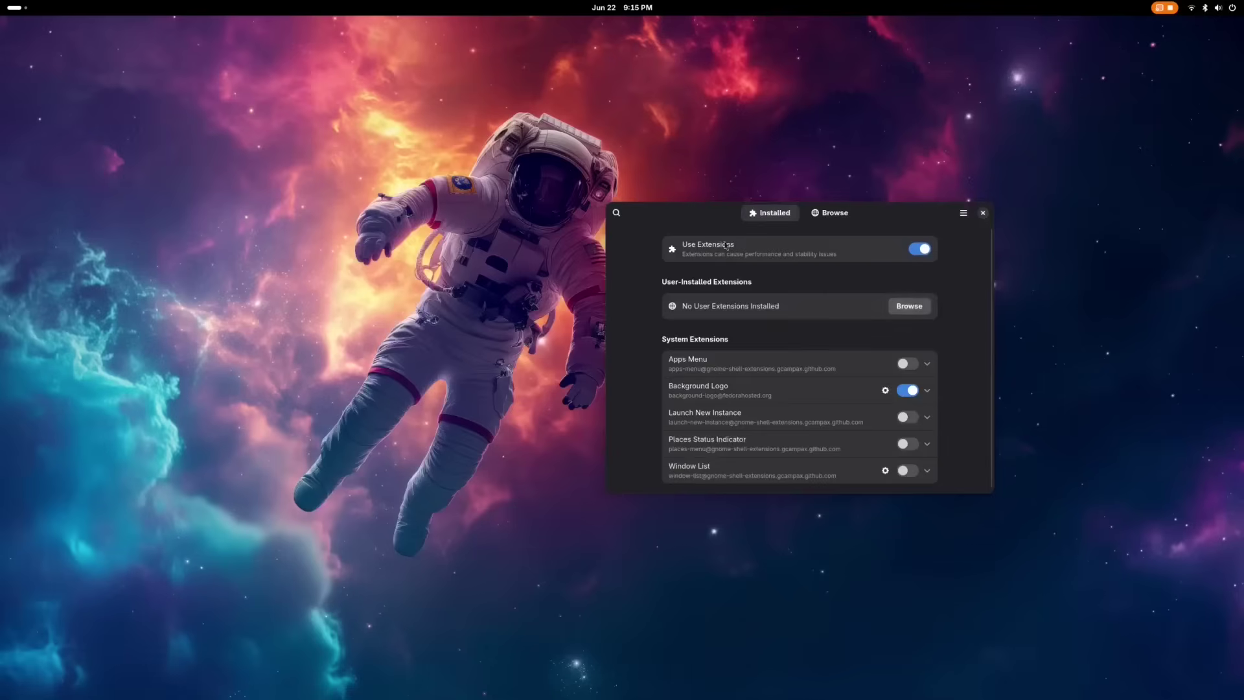
Step: Sort the available GNOME extensions by Downloads and install Dash to Dock
{"action": "left_click", "coordinate": [816, 214]}
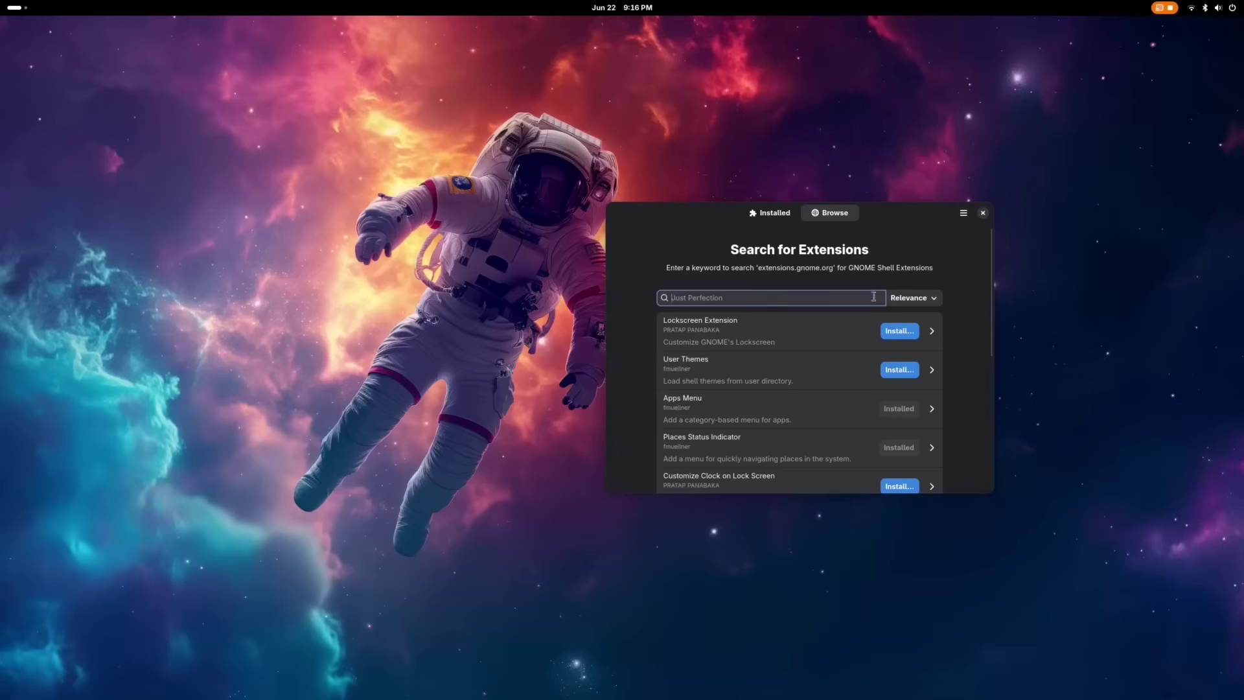
{"action": "left_click", "coordinate": [911, 298]}
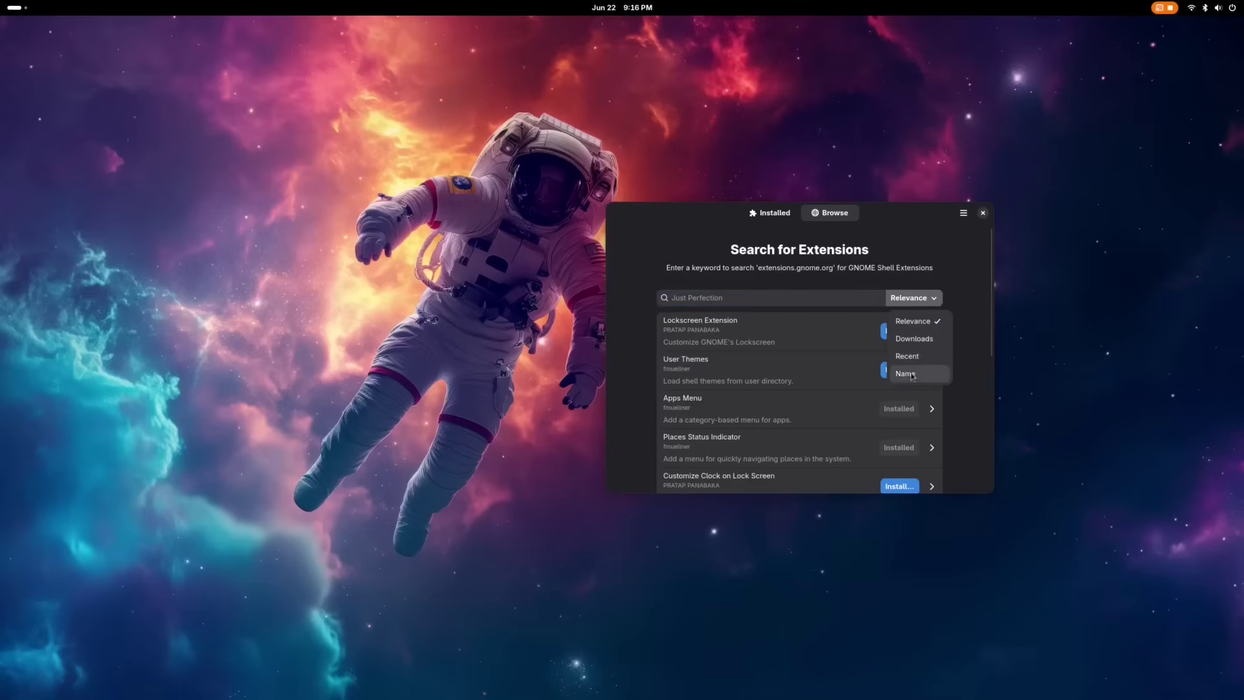
{"action": "left_click", "coordinate": [914, 338]}
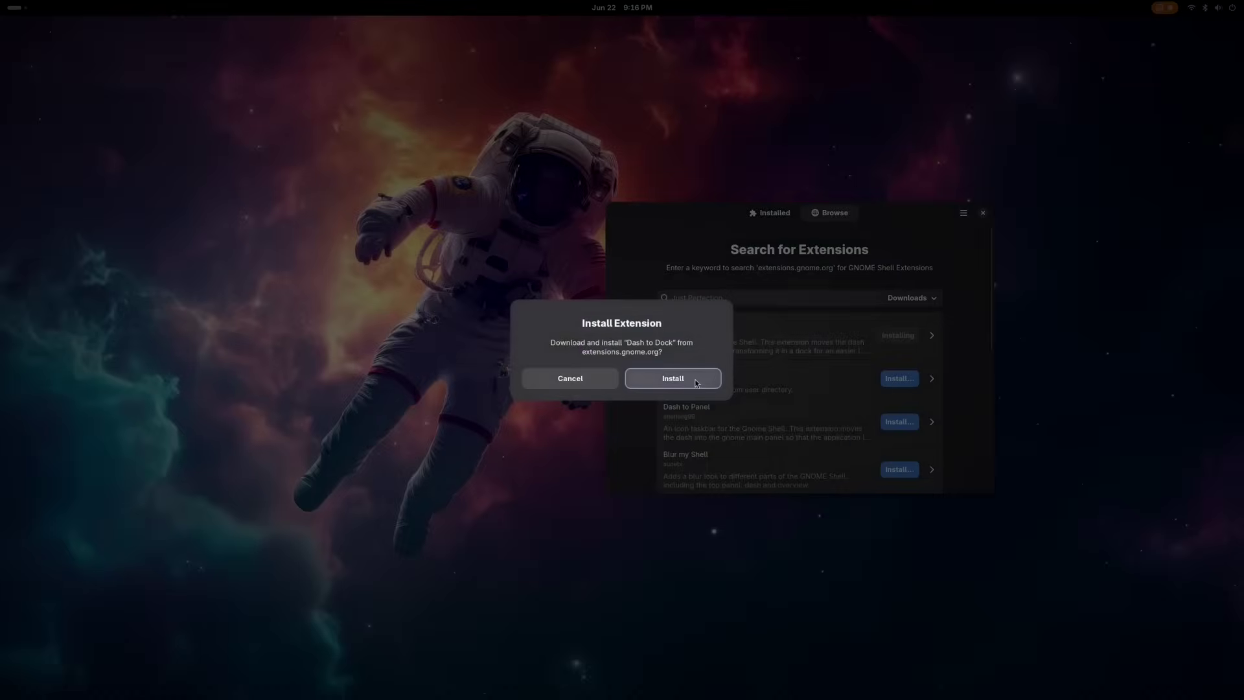
{"action": "left_click", "coordinate": [694, 379]}
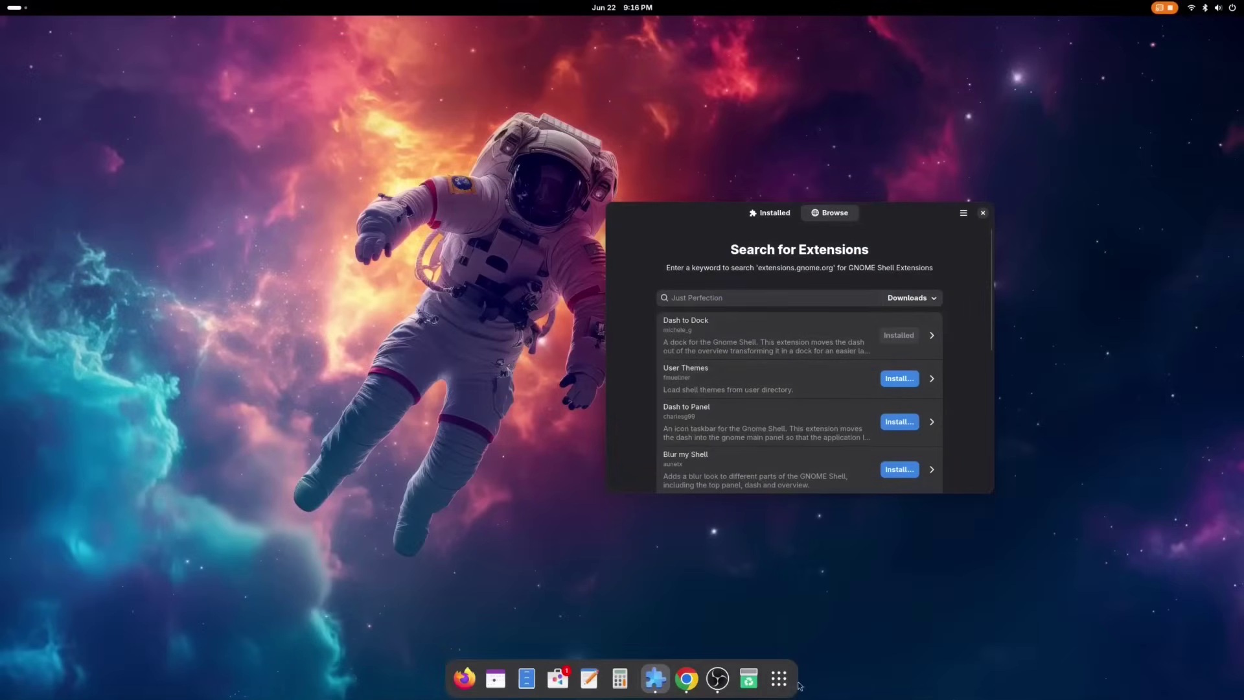
Step: Install the Blur my Shell extension and check its effect in the activities overview
{"action": "scroll", "coordinate": [843, 389], "scroll_direction": "down", "scroll_amount": 2}
{"action": "left_click", "coordinate": [899, 404]}
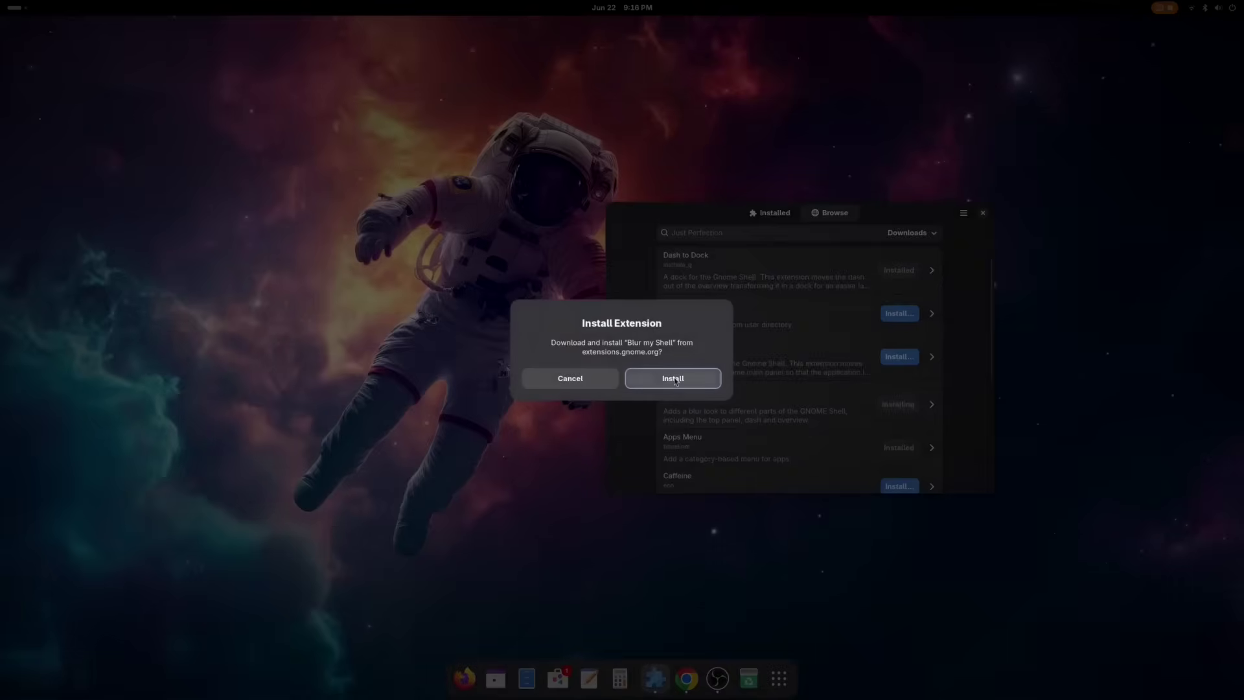
{"action": "left_click", "coordinate": [674, 380]}
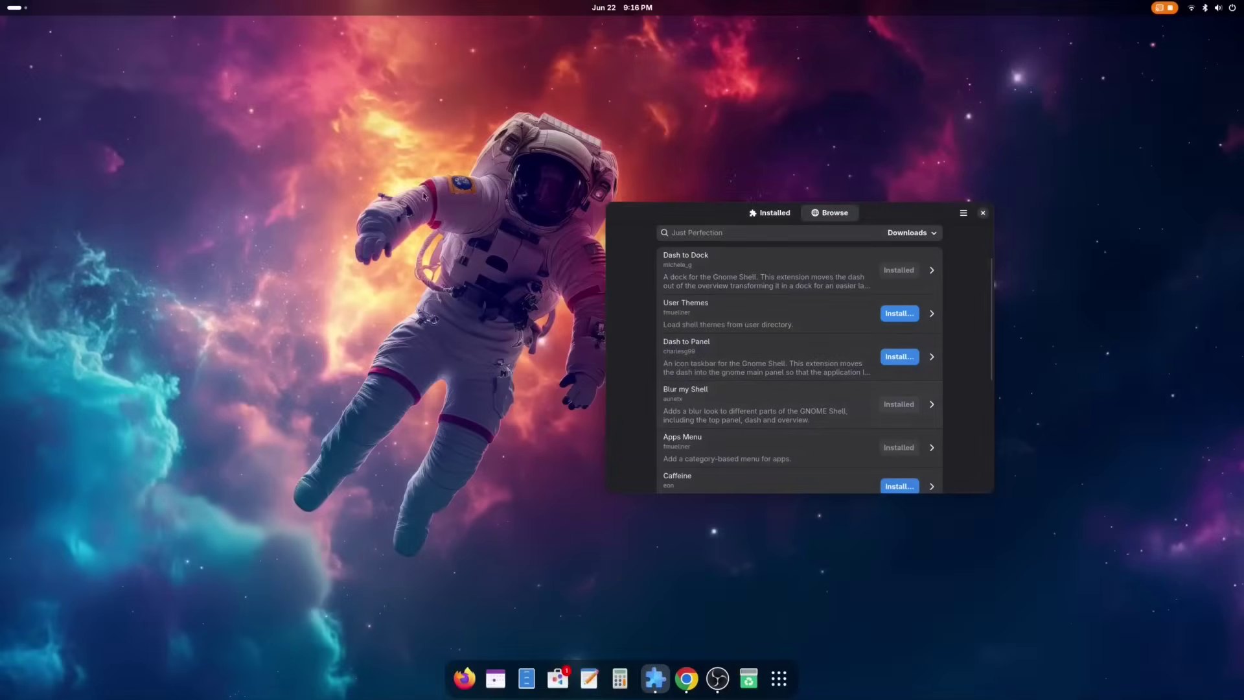
{"action": "mouse_move", "coordinate": [0, 0]}
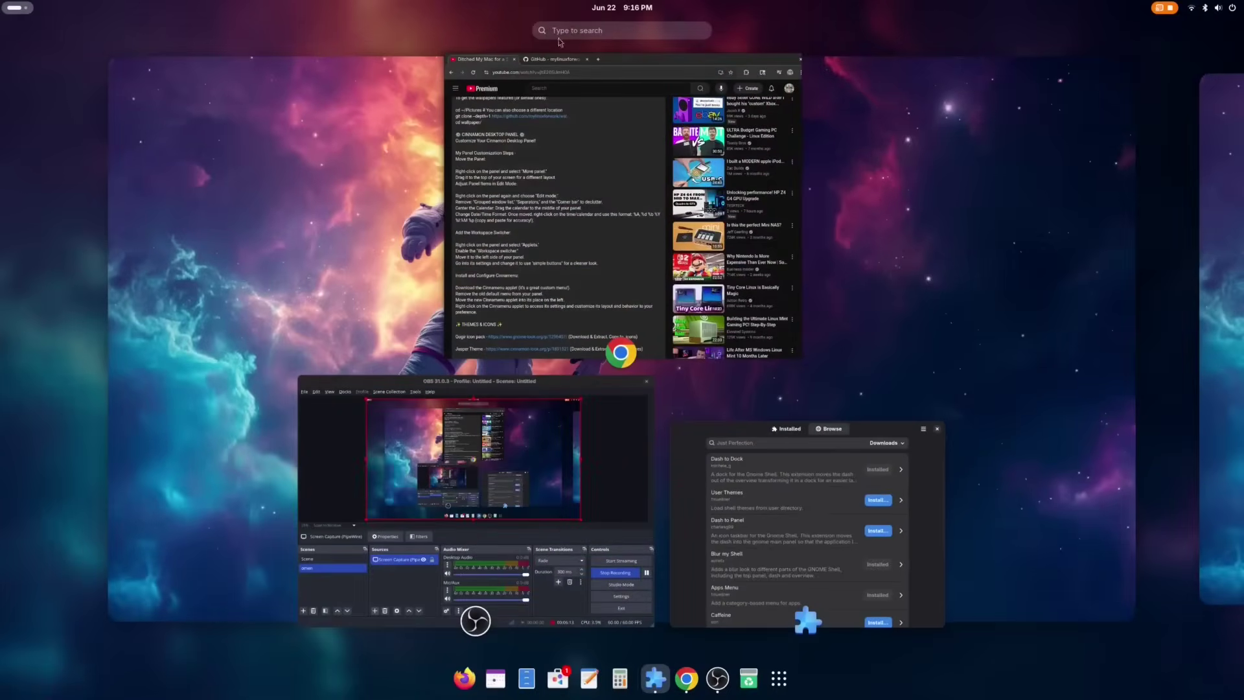
{"action": "left_click", "coordinate": [1217, 171]}
Step: Install the Caffeine extension from the list sorted by downloads
{"action": "scroll", "coordinate": [750, 367], "scroll_direction": "down", "scroll_amount": 3}
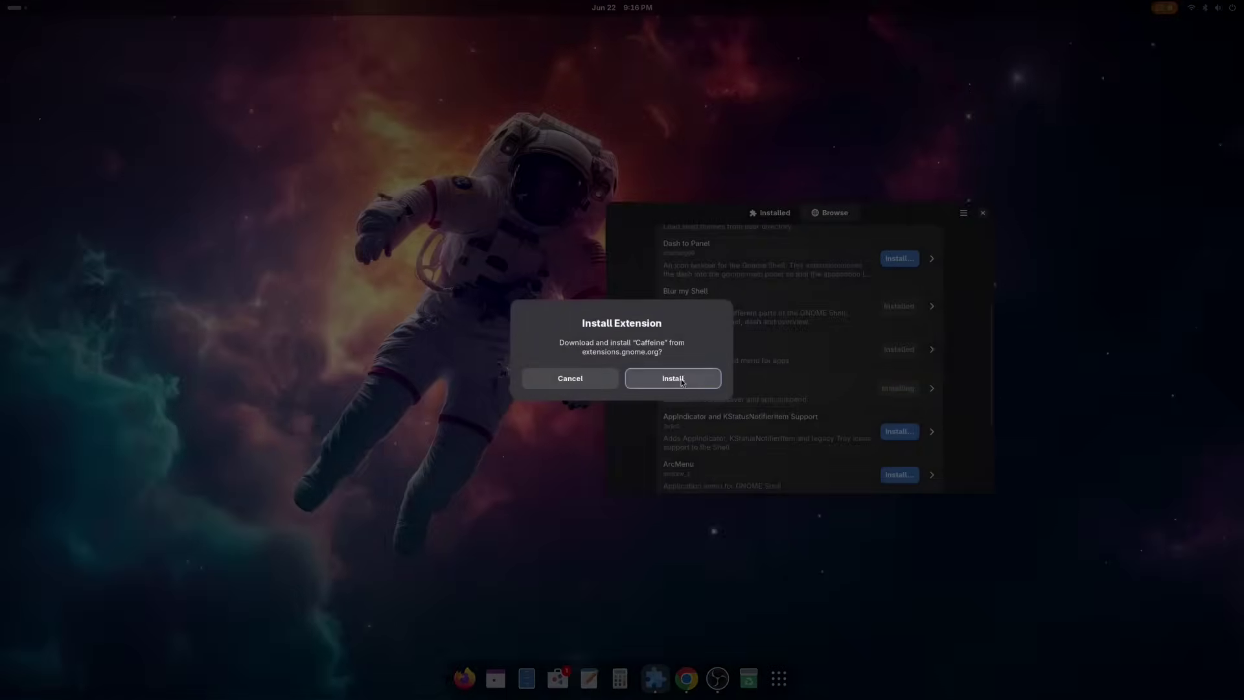
{"action": "left_click", "coordinate": [681, 381]}
{"action": "scroll", "coordinate": [920, 429], "scroll_direction": "up", "scroll_amount": 2}
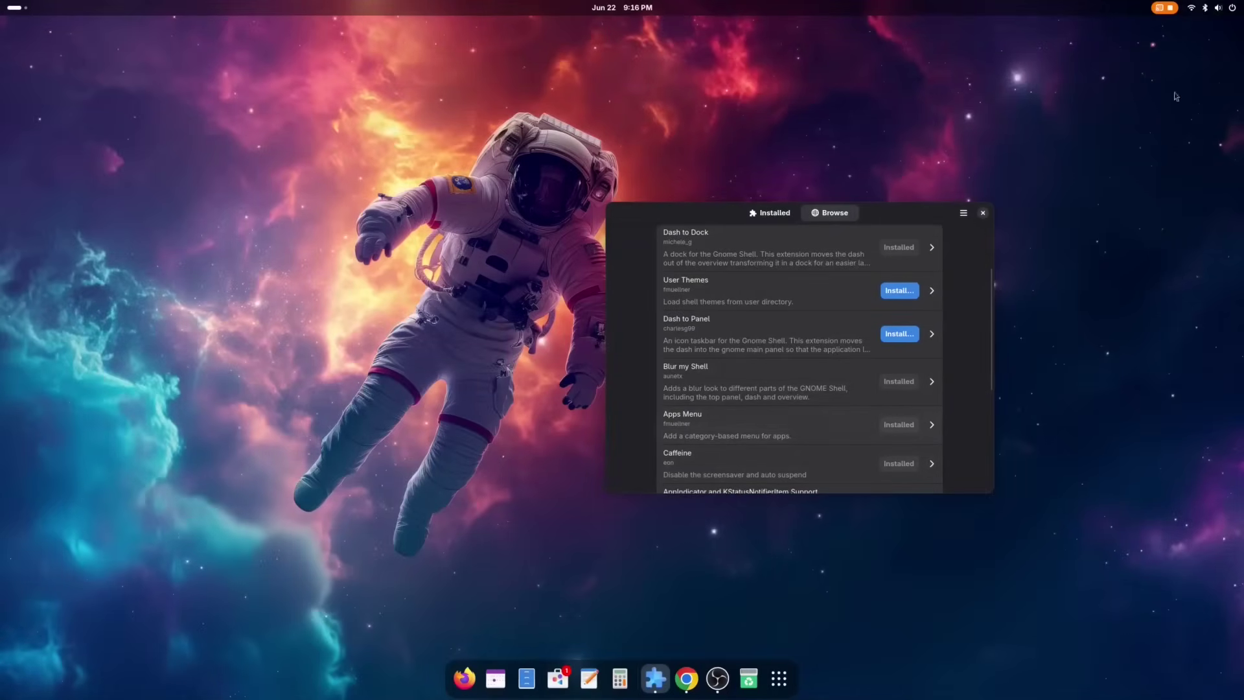
Step: Turn on Caffeine in the system's quick settings and open its additional options
{"action": "left_click", "coordinate": [1210, 7]}
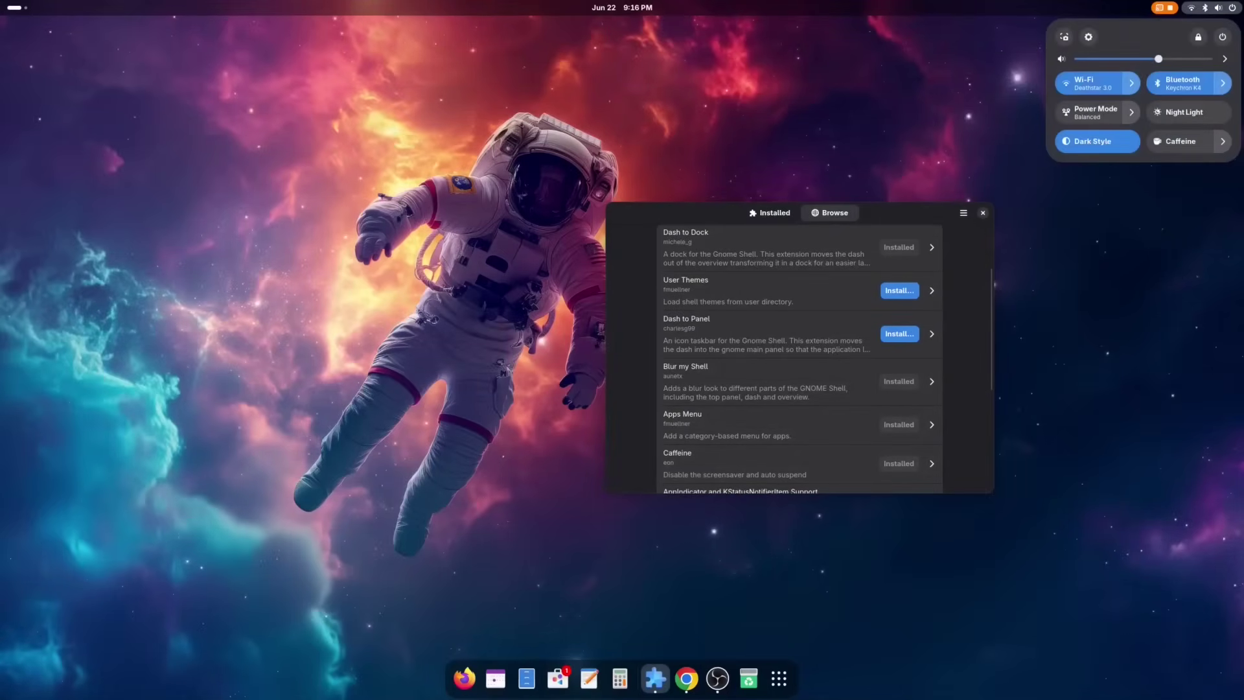
{"action": "left_click", "coordinate": [1209, 144]}
{"action": "left_click", "coordinate": [1222, 141]}
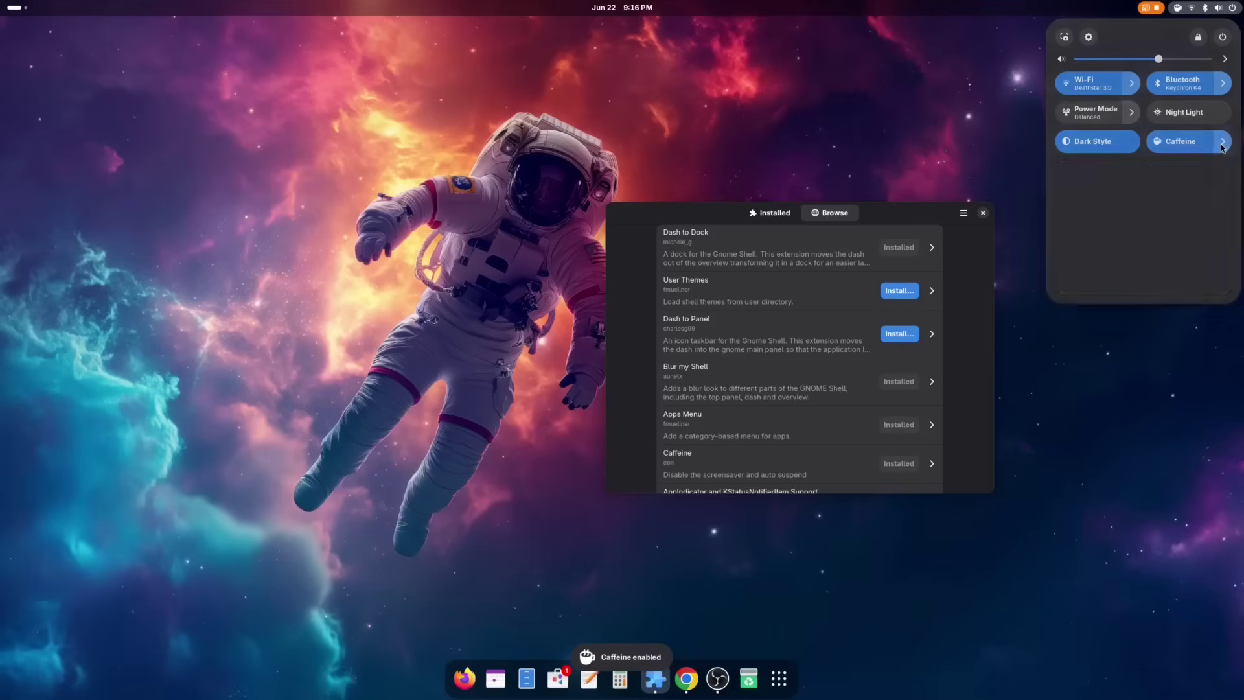
{"action": "left_click", "coordinate": [1088, 254]}
Step: Install the GSConnect extension from the list sorted by downloads
{"action": "scroll", "coordinate": [737, 429], "scroll_direction": "down", "scroll_amount": 5}
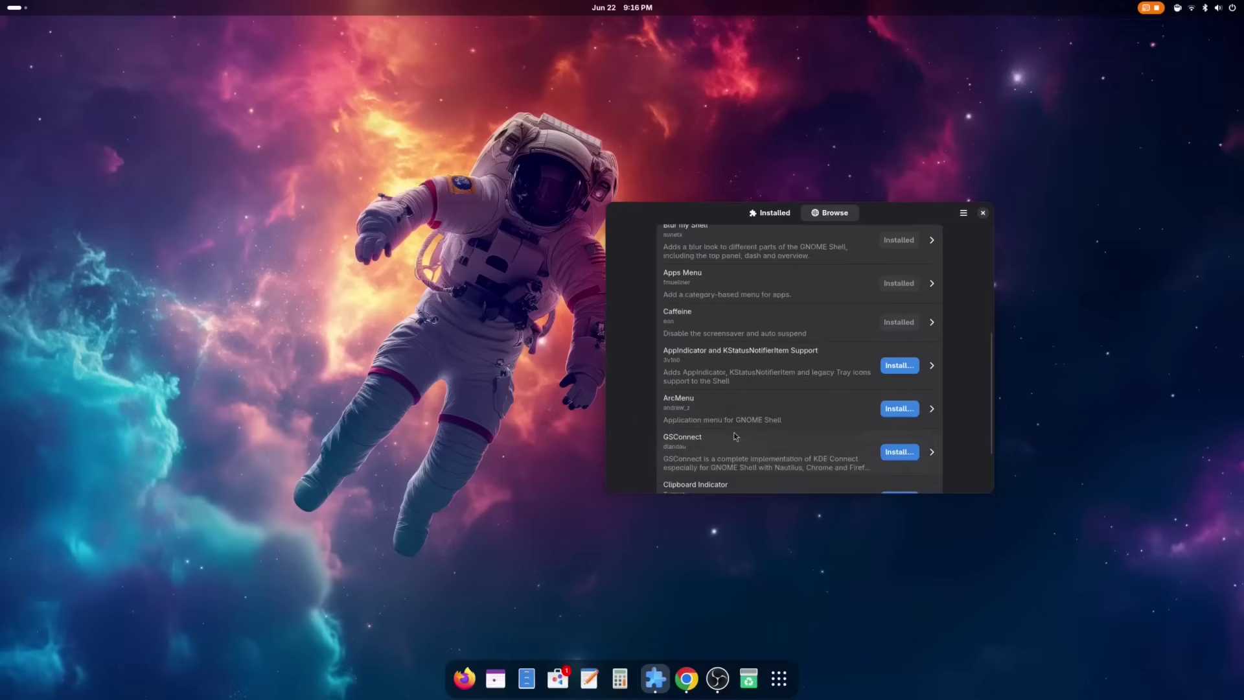
{"action": "left_click", "coordinate": [899, 419]}
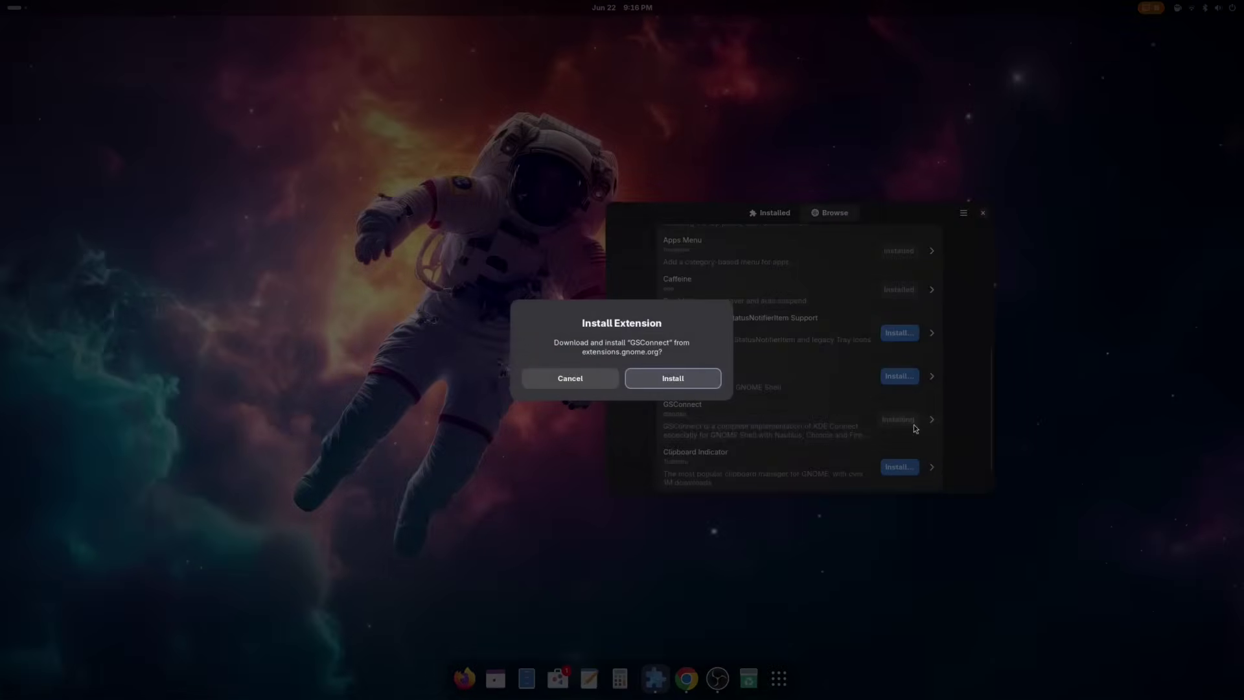
{"action": "left_click", "coordinate": [709, 381]}
Step: Install the Just Perfection extension and dismiss its donation notification
{"action": "scroll", "coordinate": [756, 421], "scroll_direction": "down", "scroll_amount": 2}
{"action": "scroll", "coordinate": [756, 421], "scroll_direction": "down", "scroll_amount": 3}
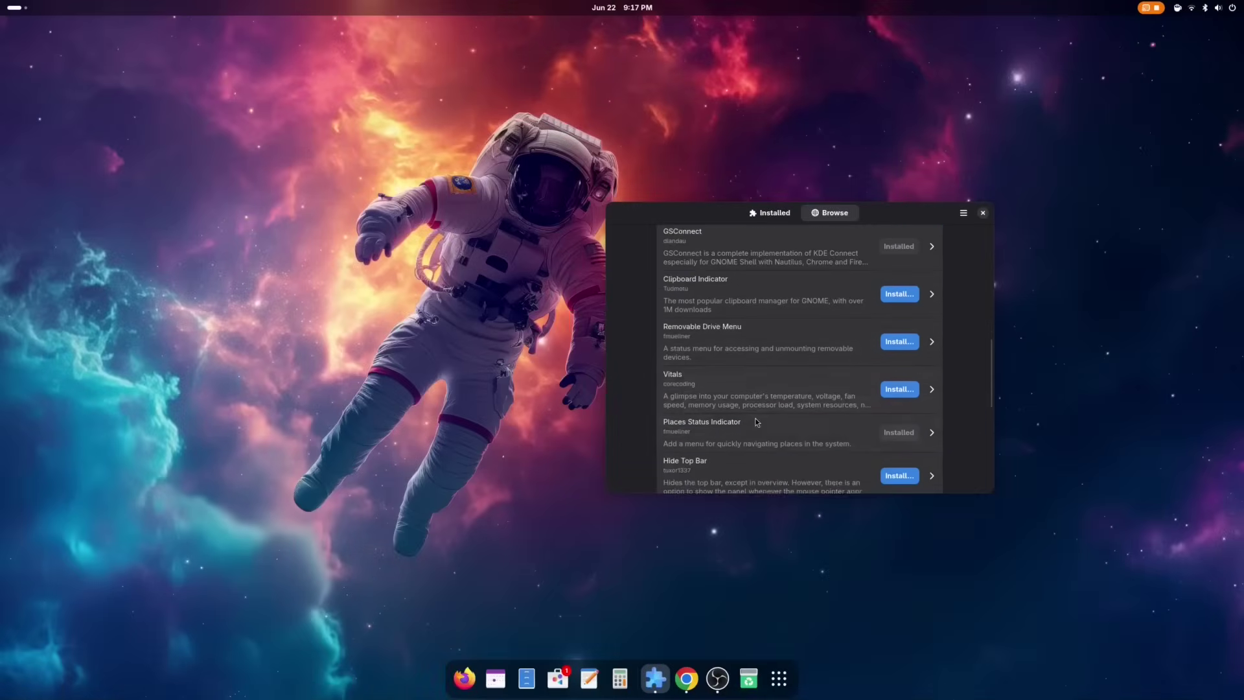
{"action": "scroll", "coordinate": [755, 418], "scroll_direction": "down", "scroll_amount": 1}
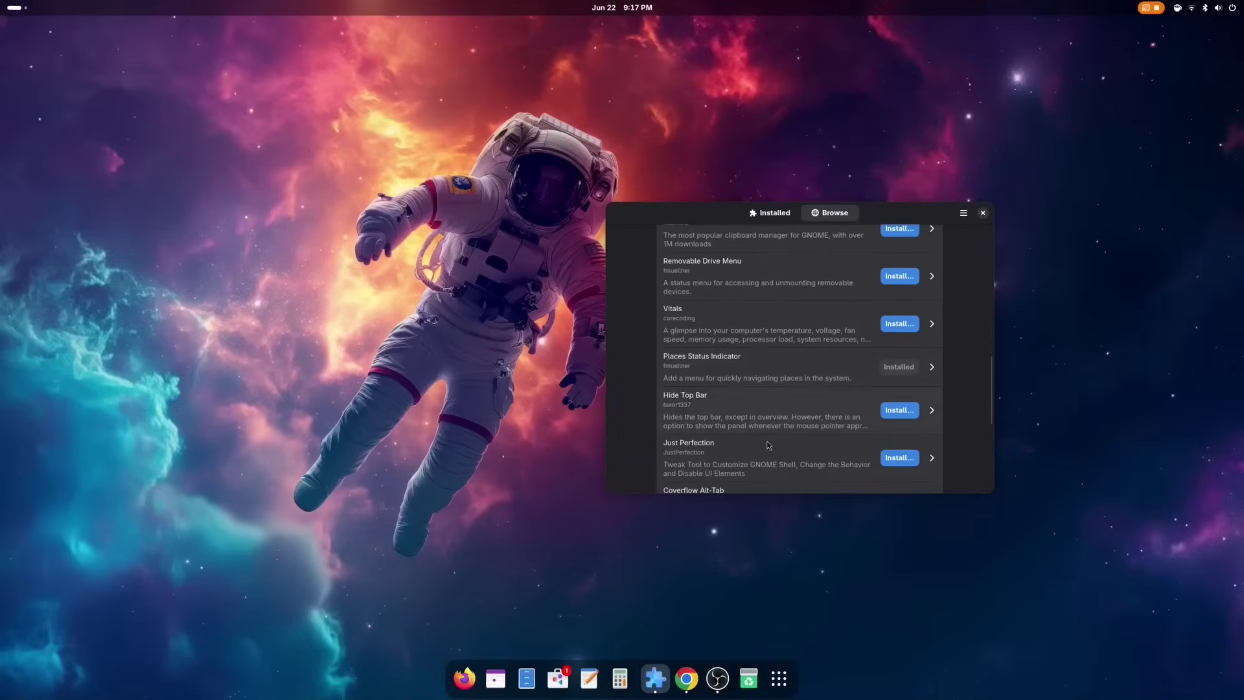
{"action": "left_click", "coordinate": [904, 460]}
{"action": "left_click", "coordinate": [718, 385]}
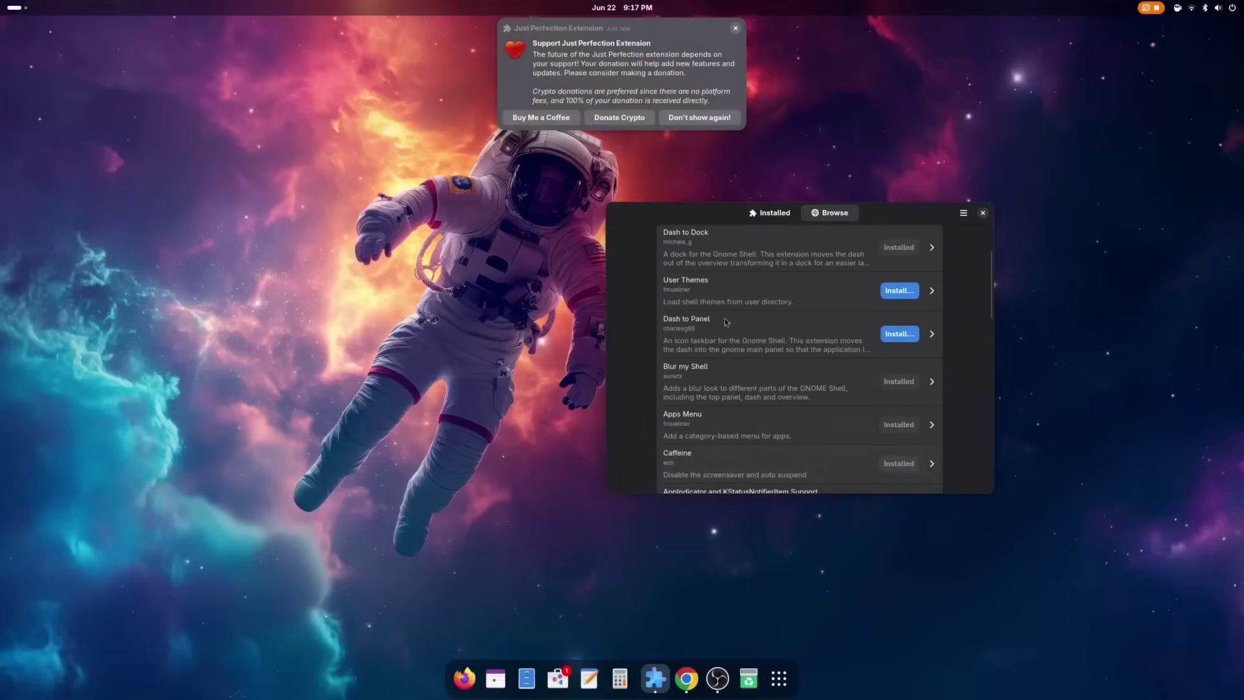
{"action": "left_click", "coordinate": [736, 29]}
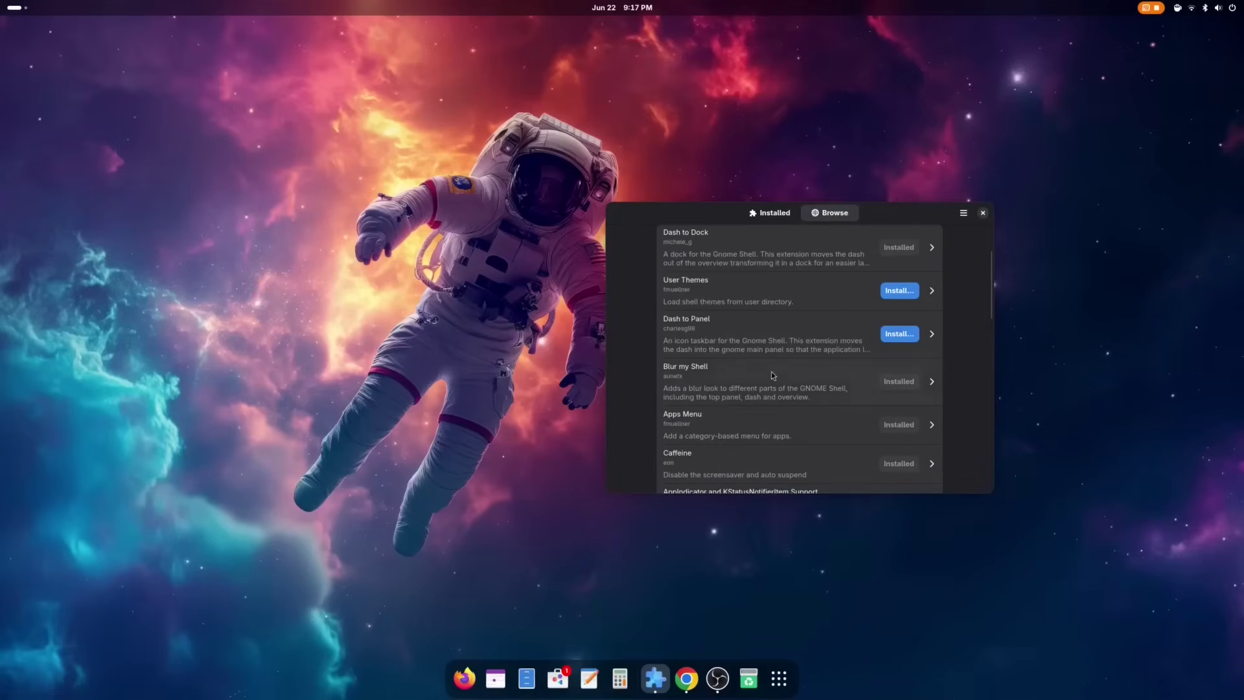
Step: Install the Vitals extension and check its system monitor readings in the top bar
{"action": "scroll", "coordinate": [771, 371], "scroll_direction": "down", "scroll_amount": 5}
{"action": "scroll", "coordinate": [767, 382], "scroll_direction": "down", "scroll_amount": 1}
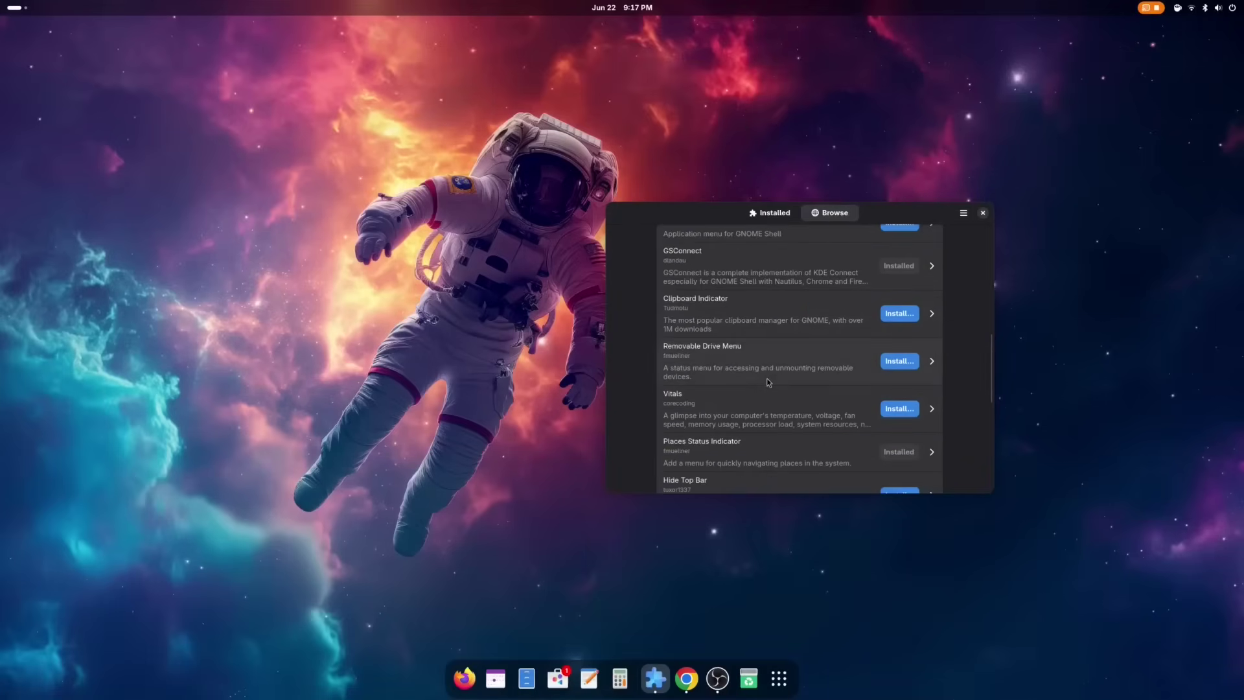
{"action": "left_click", "coordinate": [900, 408]}
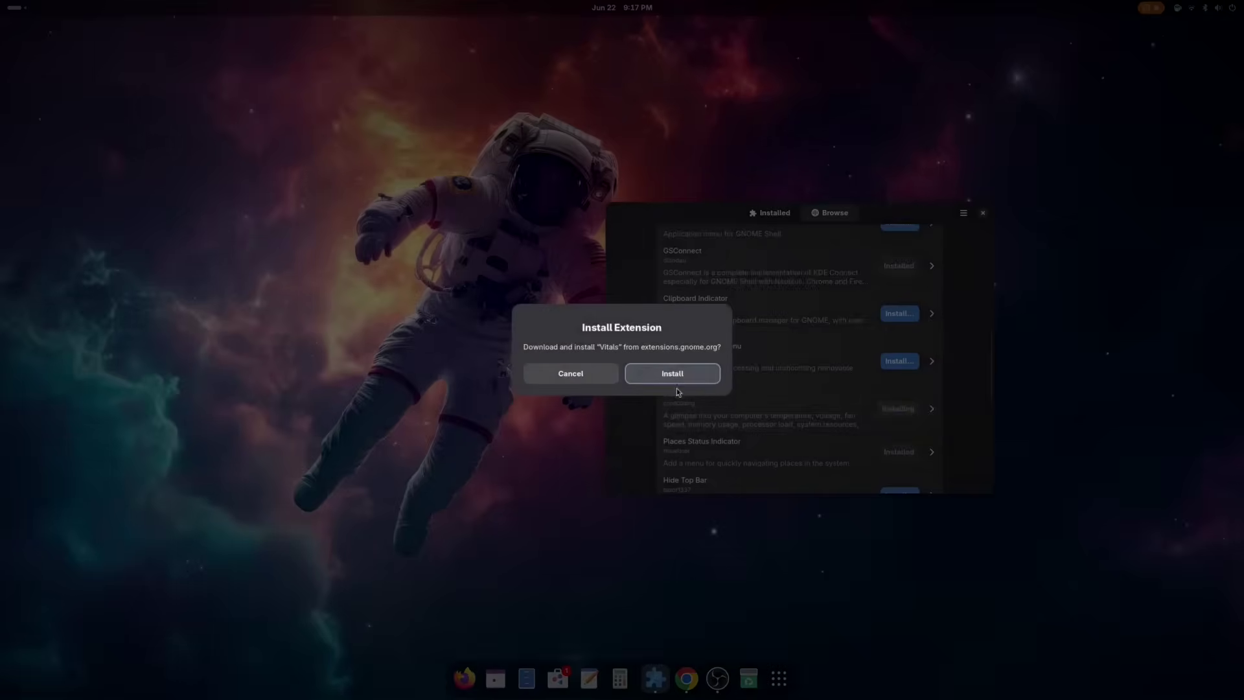
{"action": "left_click", "coordinate": [687, 377]}
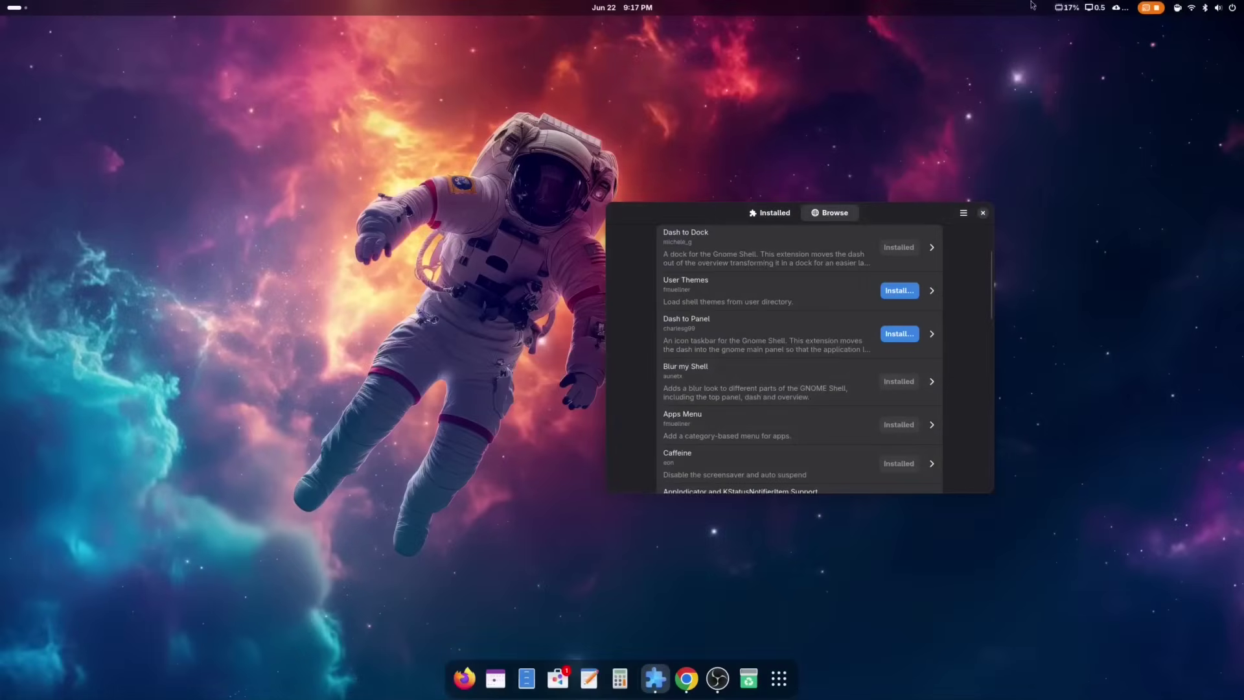
{"action": "left_click", "coordinate": [1075, 9]}
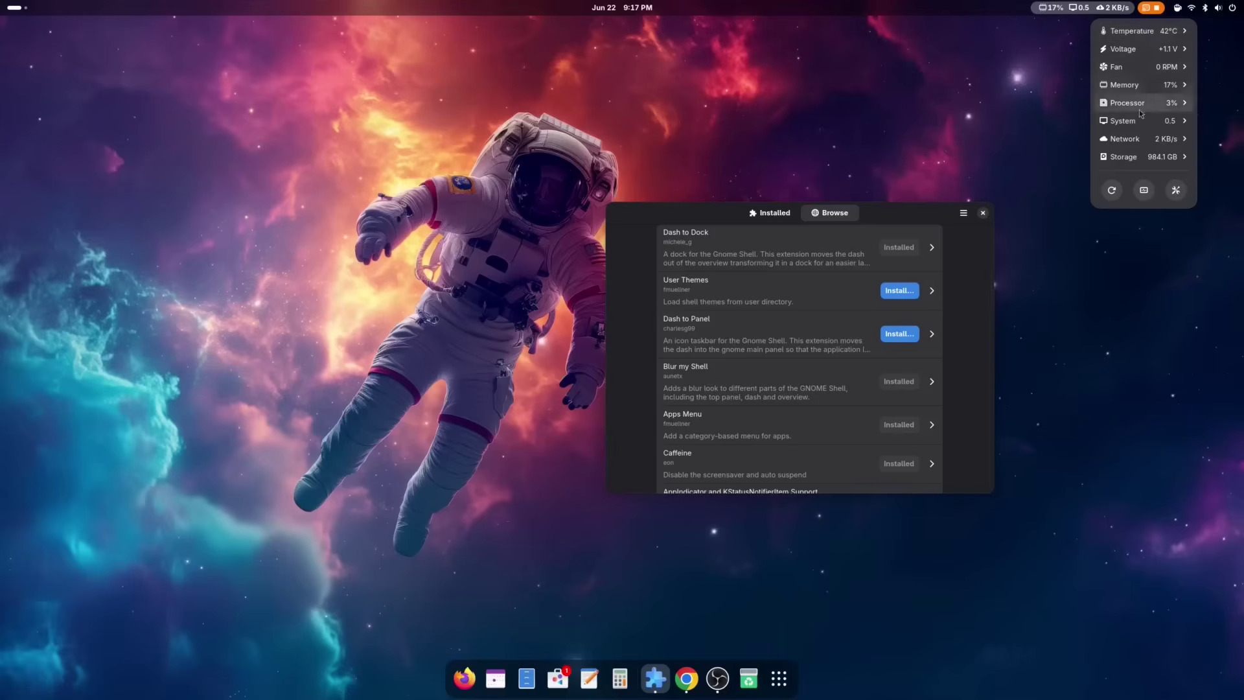
{"action": "key", "text": "Escape"}
Step: Search the extensions for "arcmen" and install ArcMenu
{"action": "type", "text": "arcmen"}
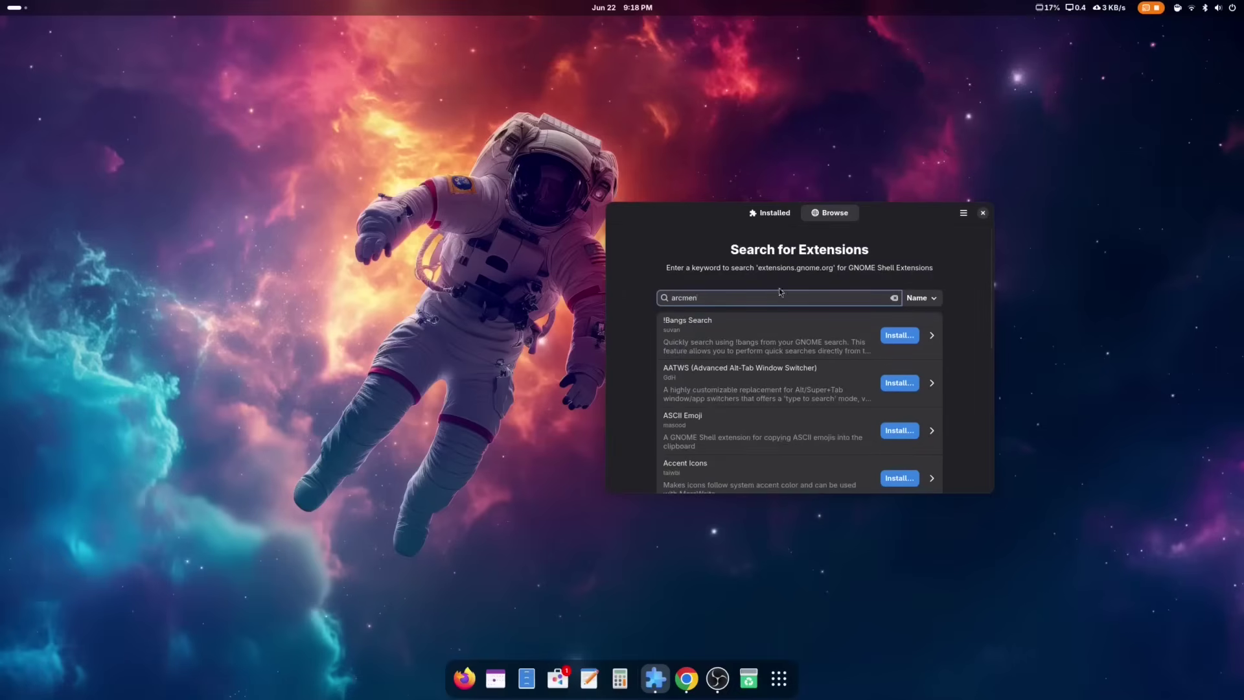
{"action": "left_click", "coordinate": [916, 334]}
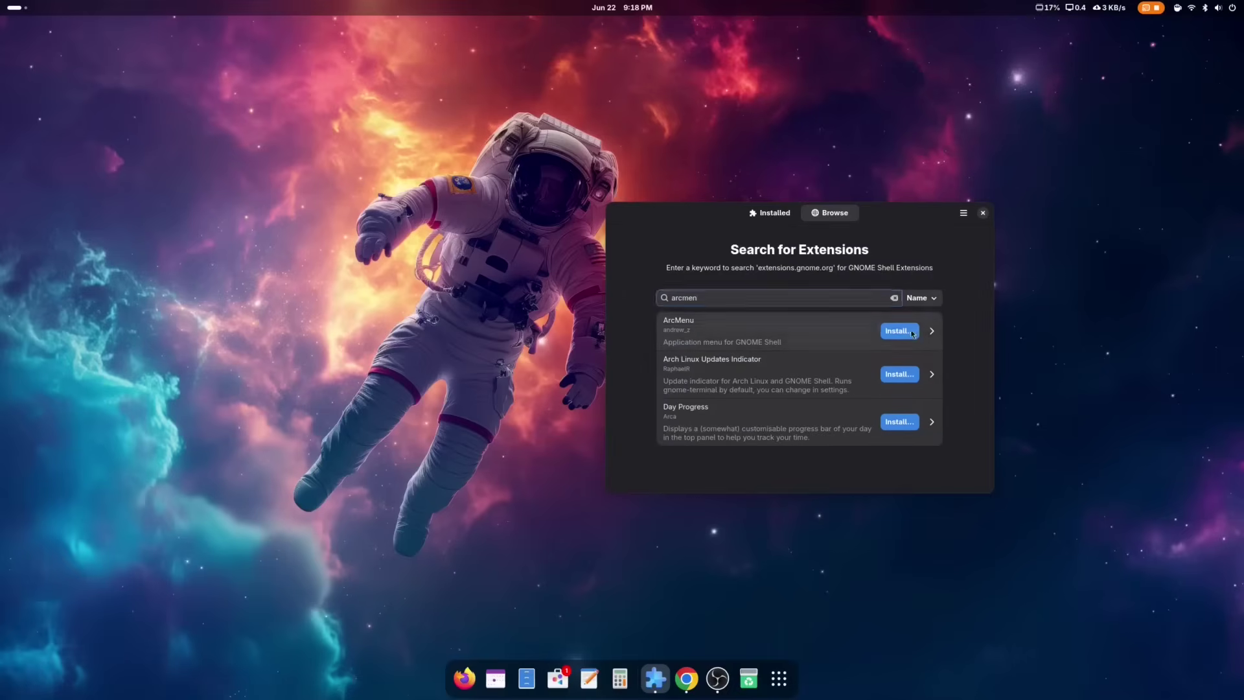
{"action": "left_click", "coordinate": [673, 378]}
Step: Examine ArcMenu's list of all app categories and the apps under Accessories, and close the menu
{"action": "left_click", "coordinate": [10, 13]}
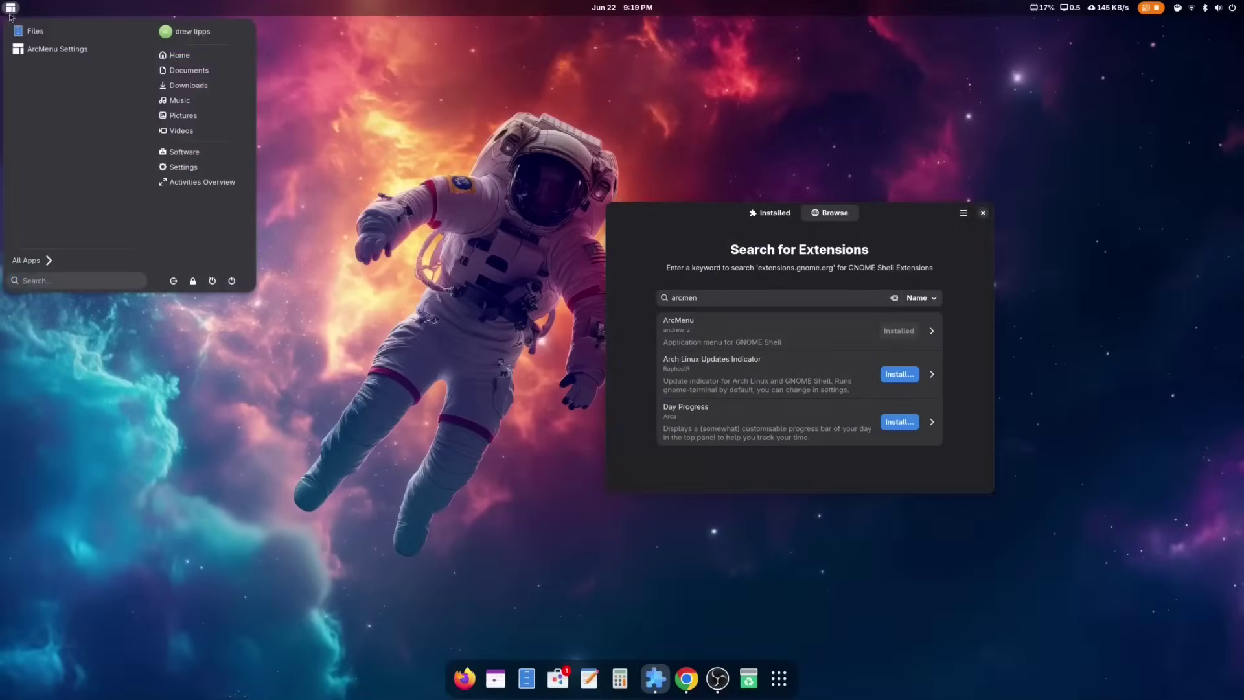
{"action": "left_click", "coordinate": [72, 262]}
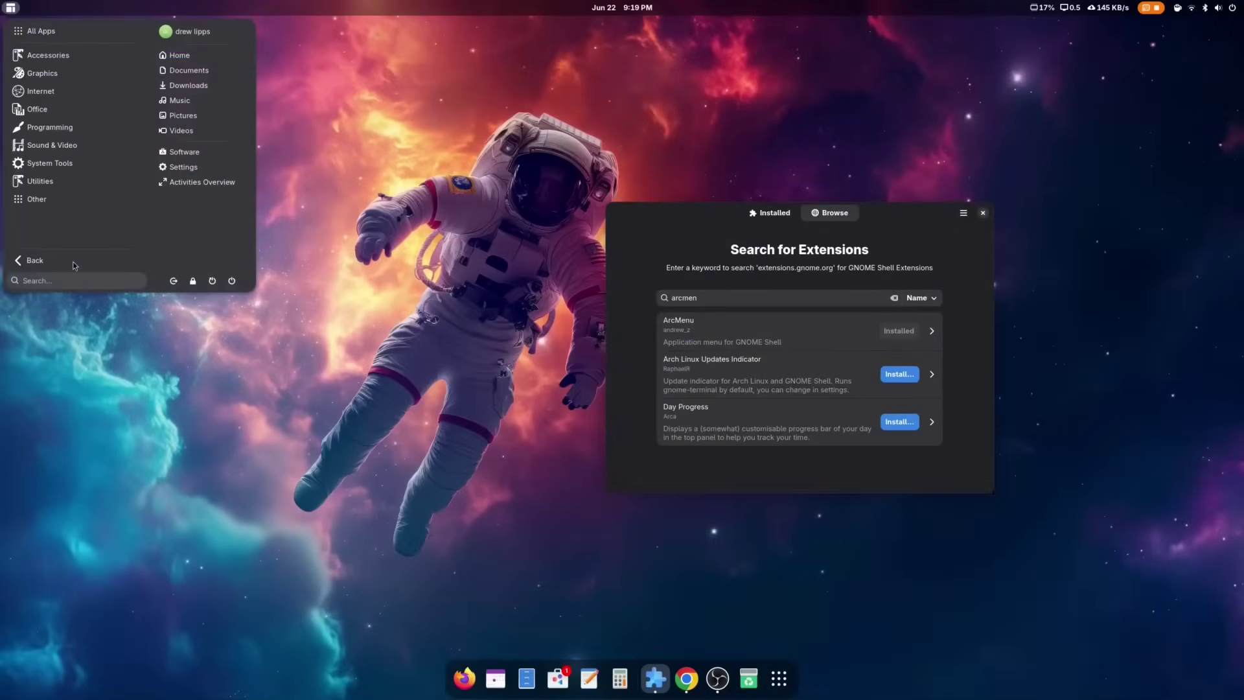
{"action": "left_click", "coordinate": [72, 262]}
{"action": "left_click", "coordinate": [73, 262]}
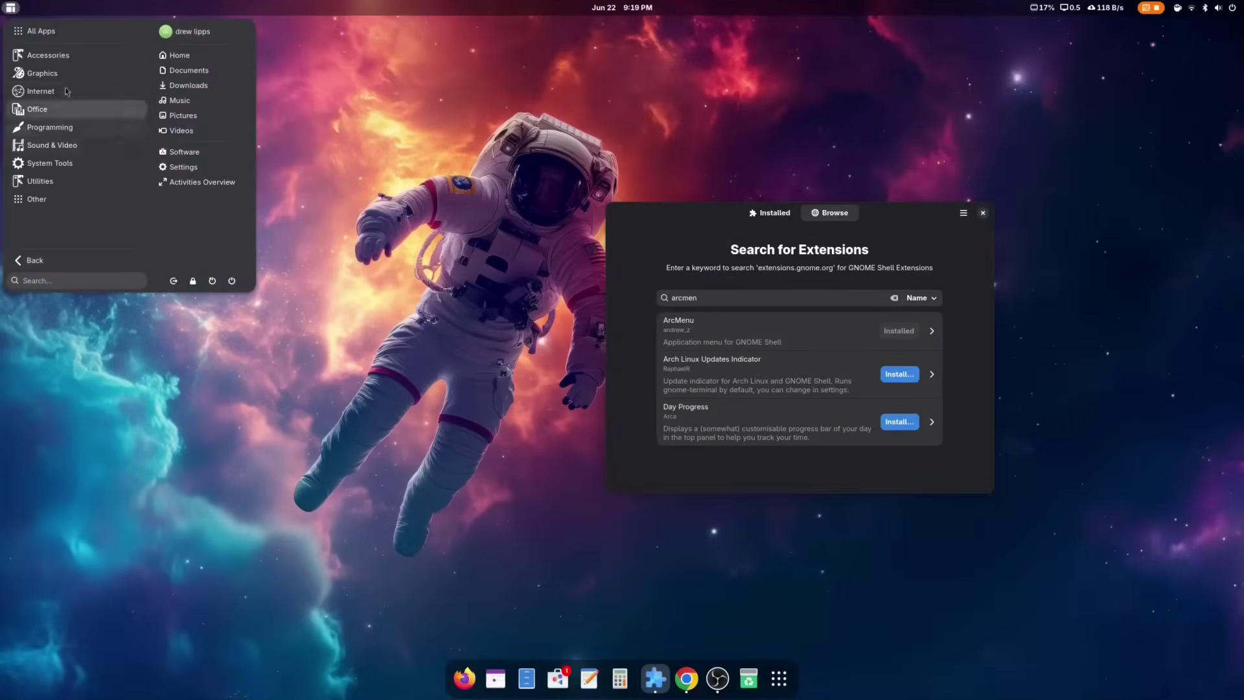
{"action": "left_click", "coordinate": [48, 56]}
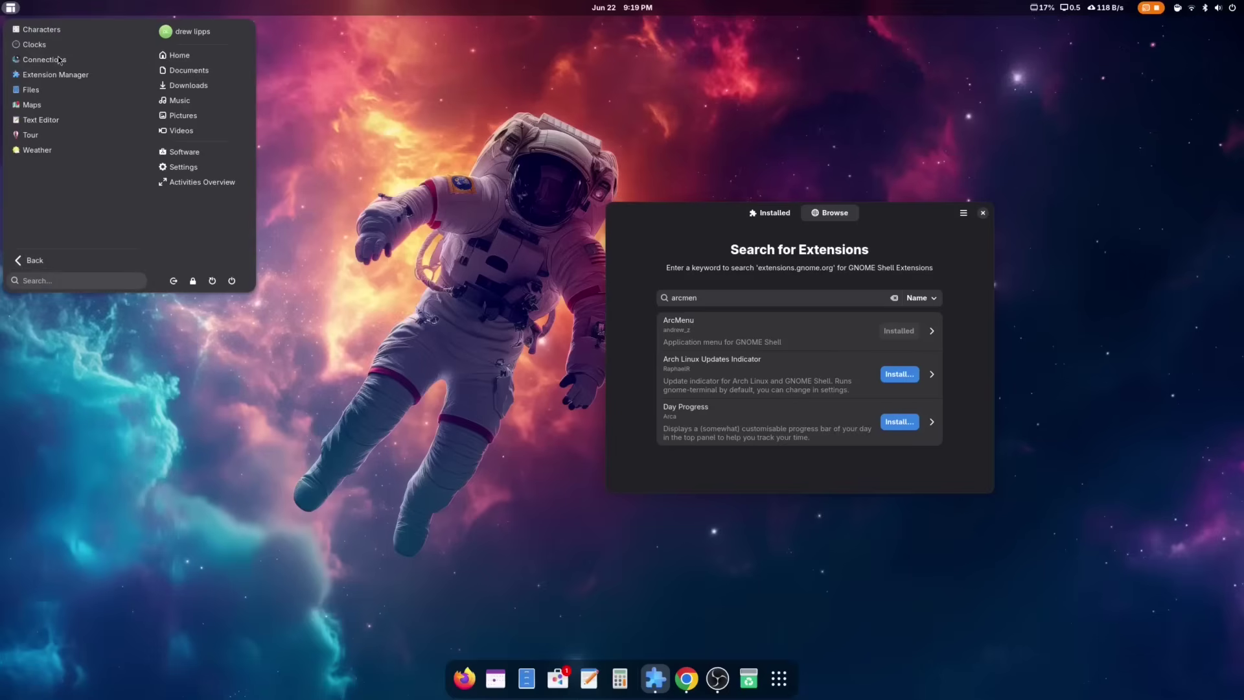
{"action": "left_click", "coordinate": [34, 260]}
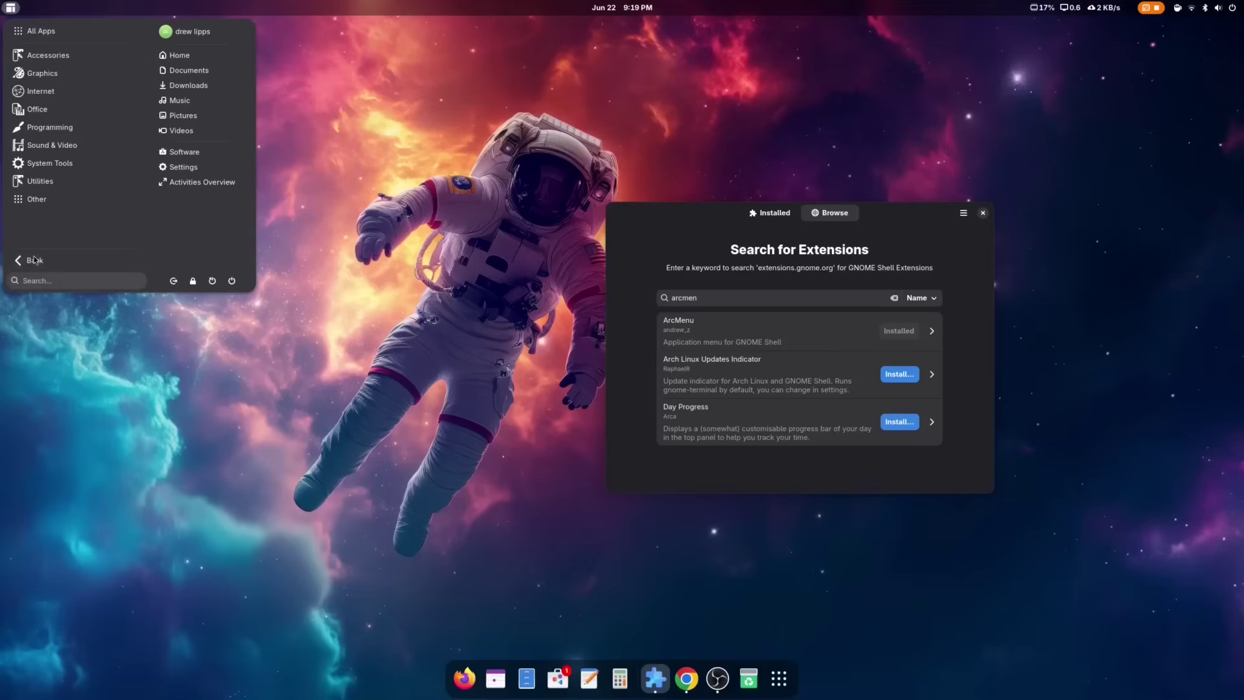
{"action": "left_click", "coordinate": [34, 259]}
{"action": "left_click", "coordinate": [10, 9]}
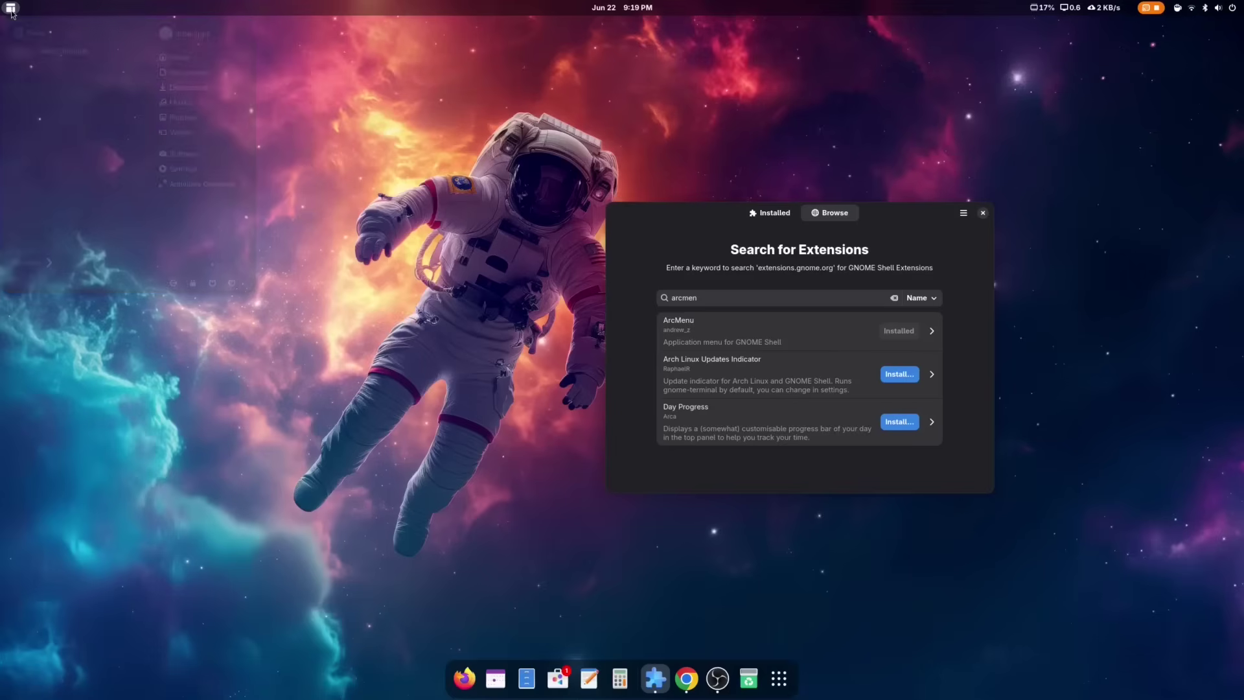
Step: Open the ArcMenu settings and review the General, Menu and Menu Button options, including the available display styles
{"action": "right_click", "coordinate": [11, 10]}
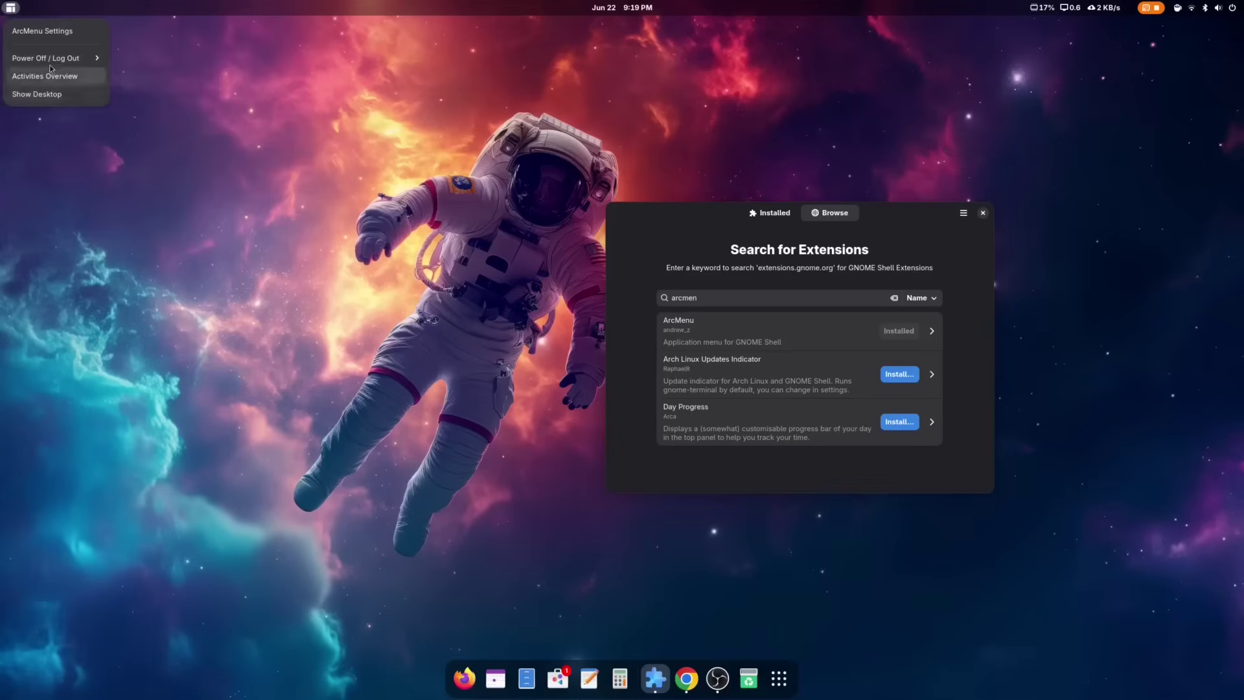
{"action": "left_click", "coordinate": [63, 41]}
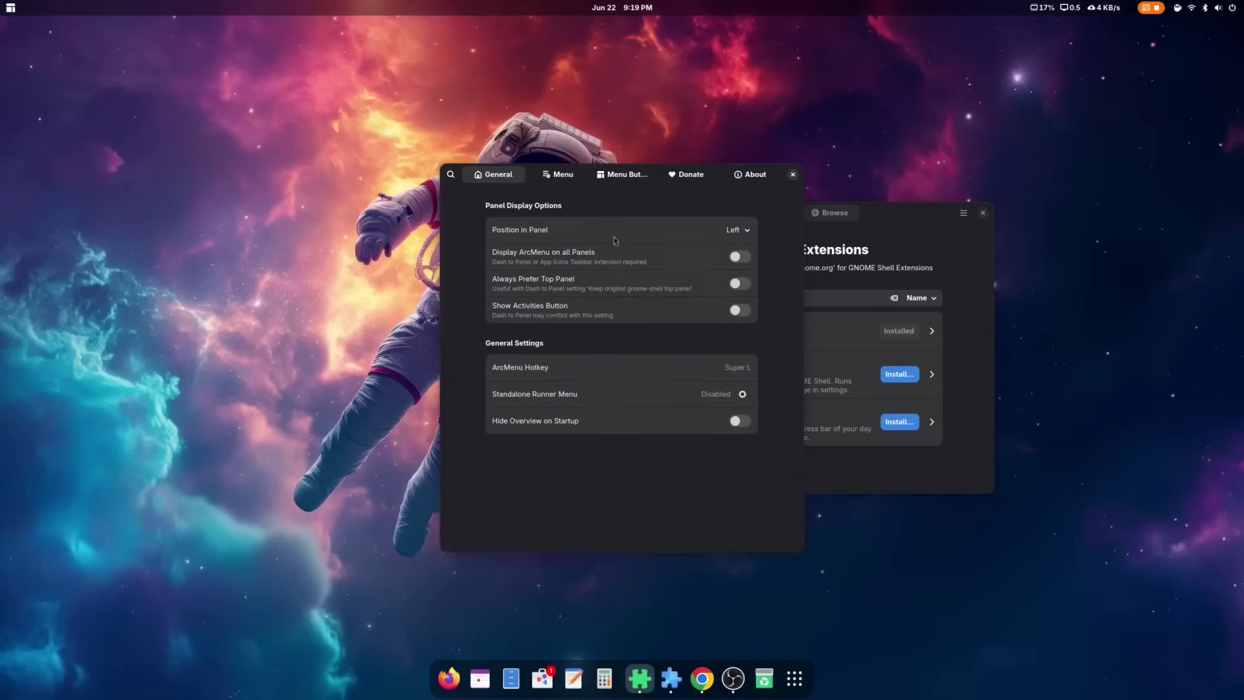
{"action": "left_click", "coordinate": [546, 180]}
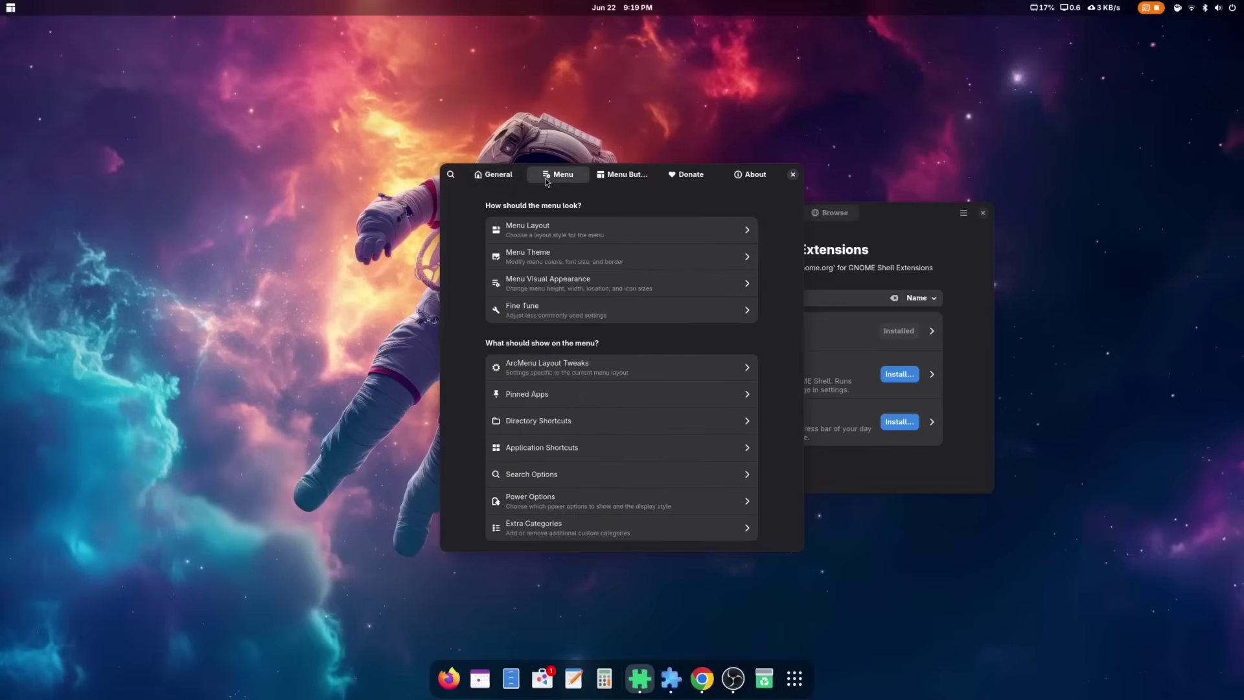
{"action": "left_click", "coordinate": [603, 182]}
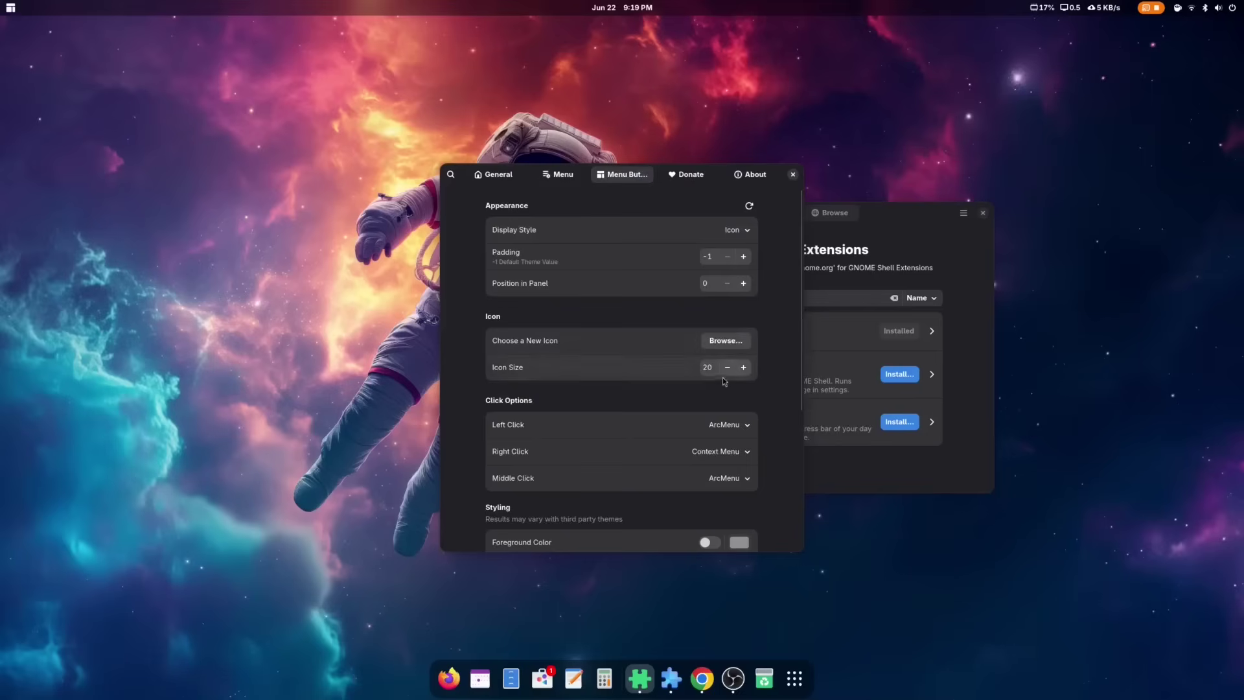
{"action": "scroll", "coordinate": [715, 385], "scroll_direction": "down", "scroll_amount": 5}
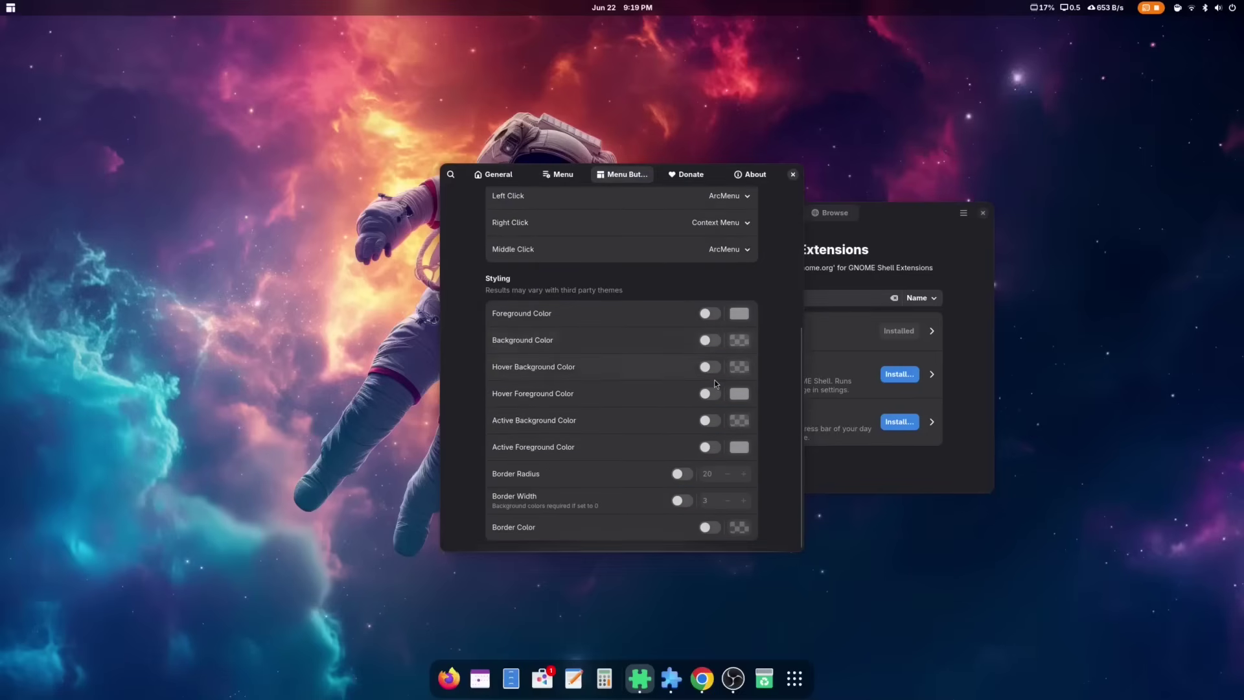
{"action": "scroll", "coordinate": [623, 355], "scroll_direction": "up", "scroll_amount": 5}
{"action": "scroll", "coordinate": [623, 355], "scroll_direction": "up", "scroll_amount": 1}
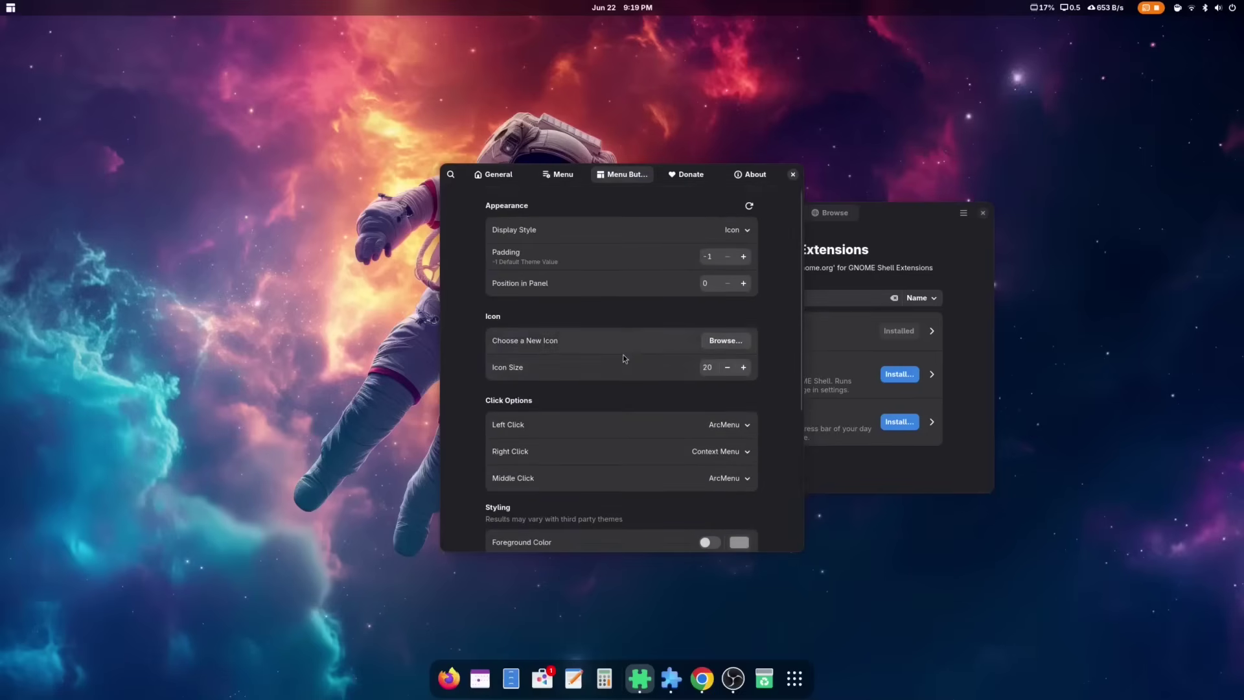
{"action": "left_click", "coordinate": [736, 233]}
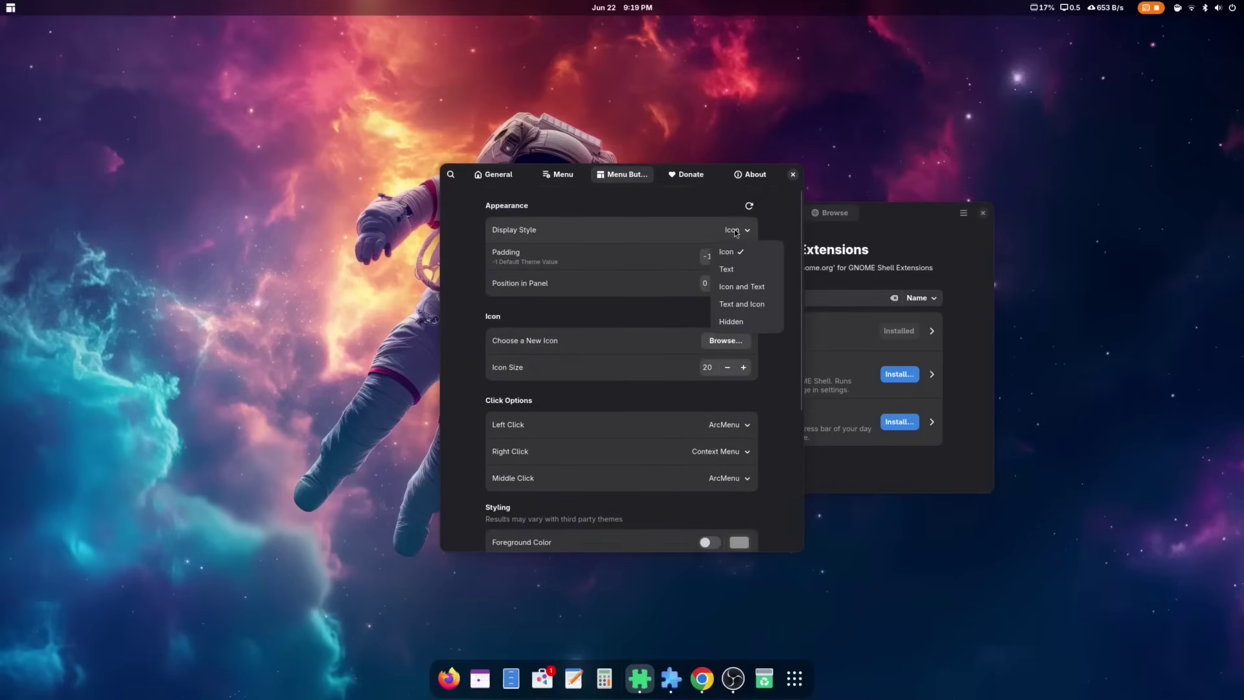
{"action": "left_click", "coordinate": [736, 234]}
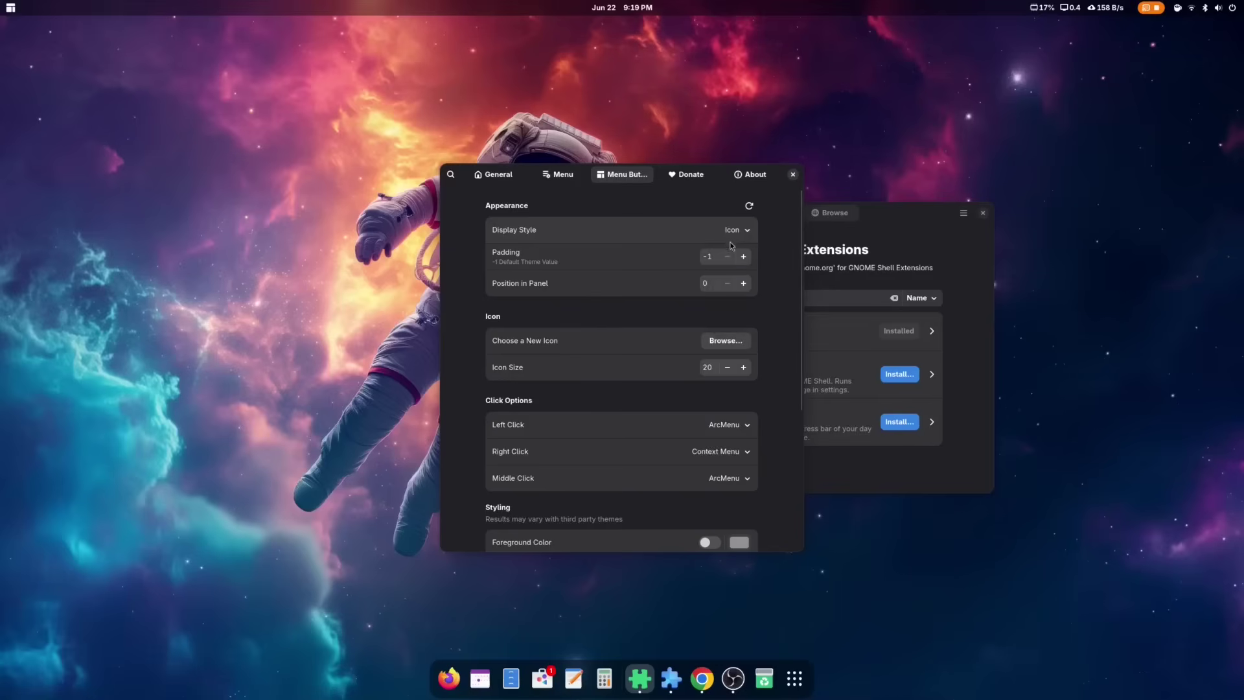
Step: Choose the alien head as ArcMenu's button icon and look at the distro and custom icon choices
{"action": "left_click", "coordinate": [726, 340]}
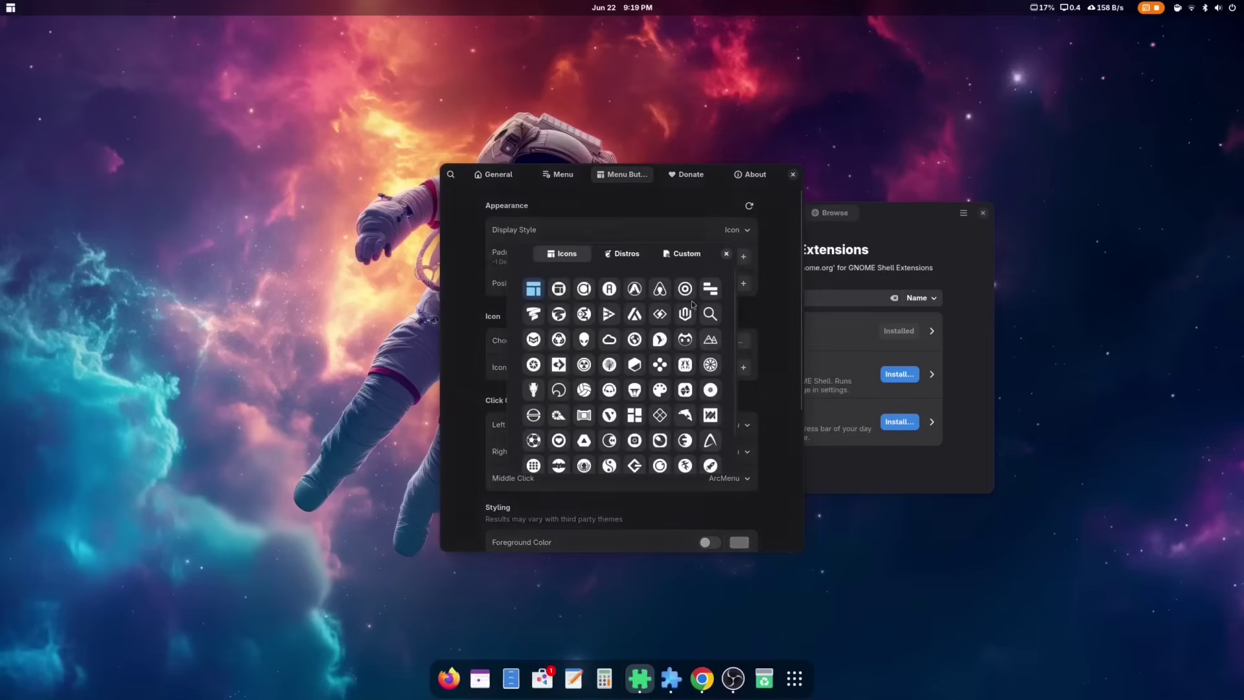
{"action": "scroll", "coordinate": [653, 381], "scroll_direction": "down", "scroll_amount": 1}
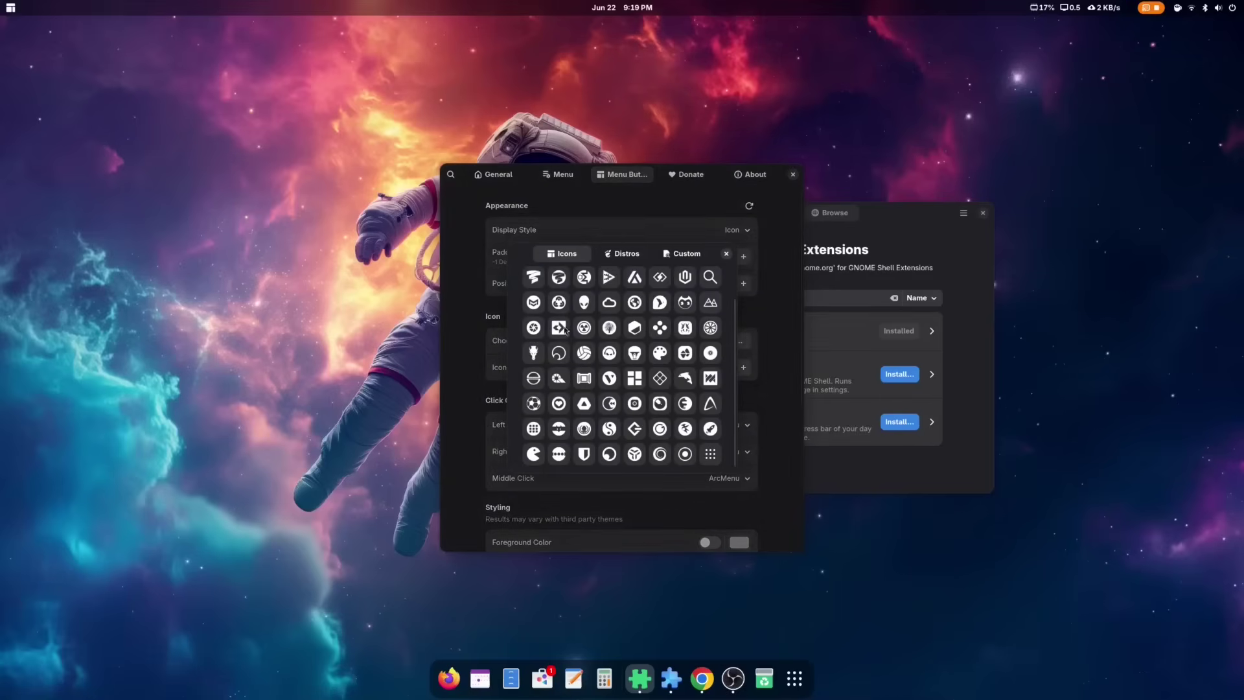
{"action": "left_click", "coordinate": [585, 301]}
{"action": "left_click", "coordinate": [641, 259]}
{"action": "left_click", "coordinate": [669, 258]}
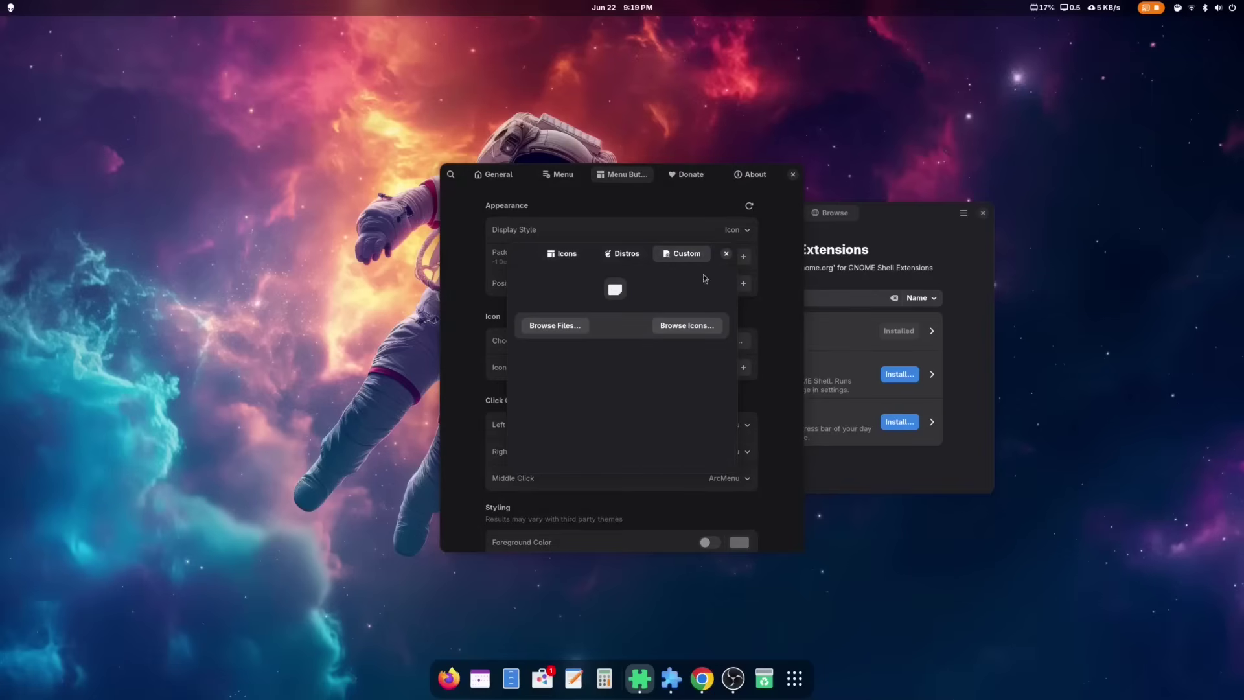
{"action": "left_click", "coordinate": [725, 253]}
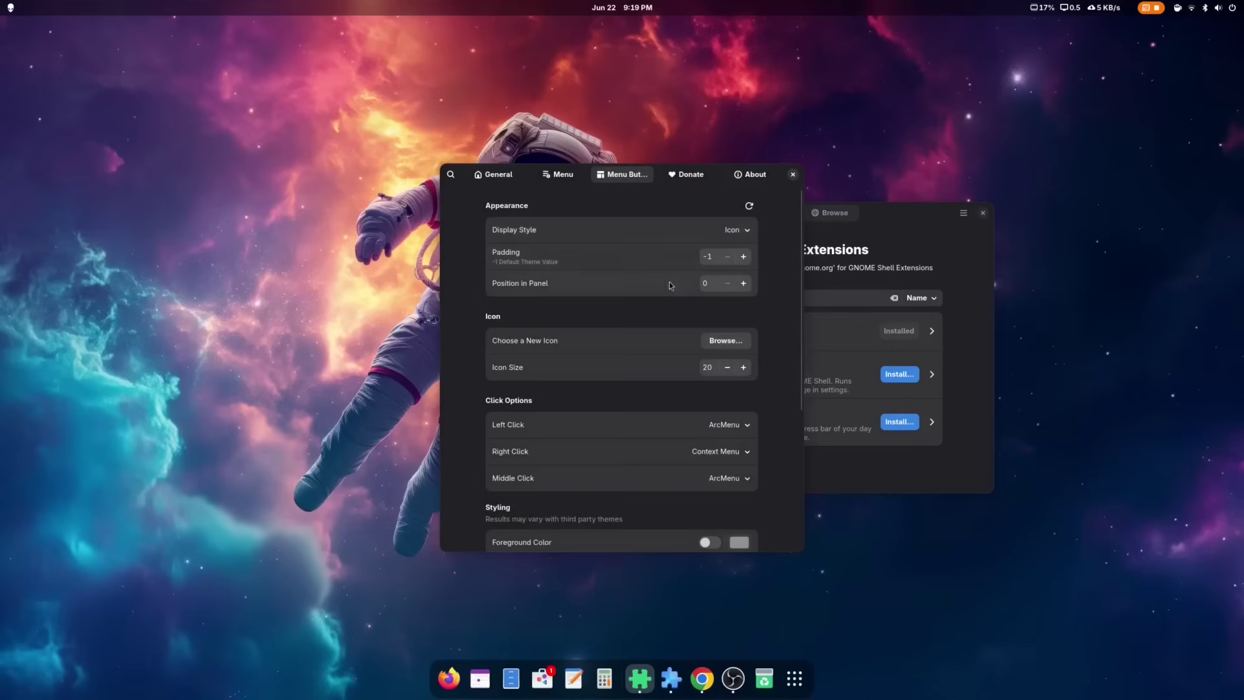
Step: Set ArcMenu's button icon size to 26 and try the menu button in the top bar
{"action": "left_click", "coordinate": [743, 368]}
{"action": "left_click", "coordinate": [743, 368]}
{"action": "left_click", "coordinate": [743, 367]}
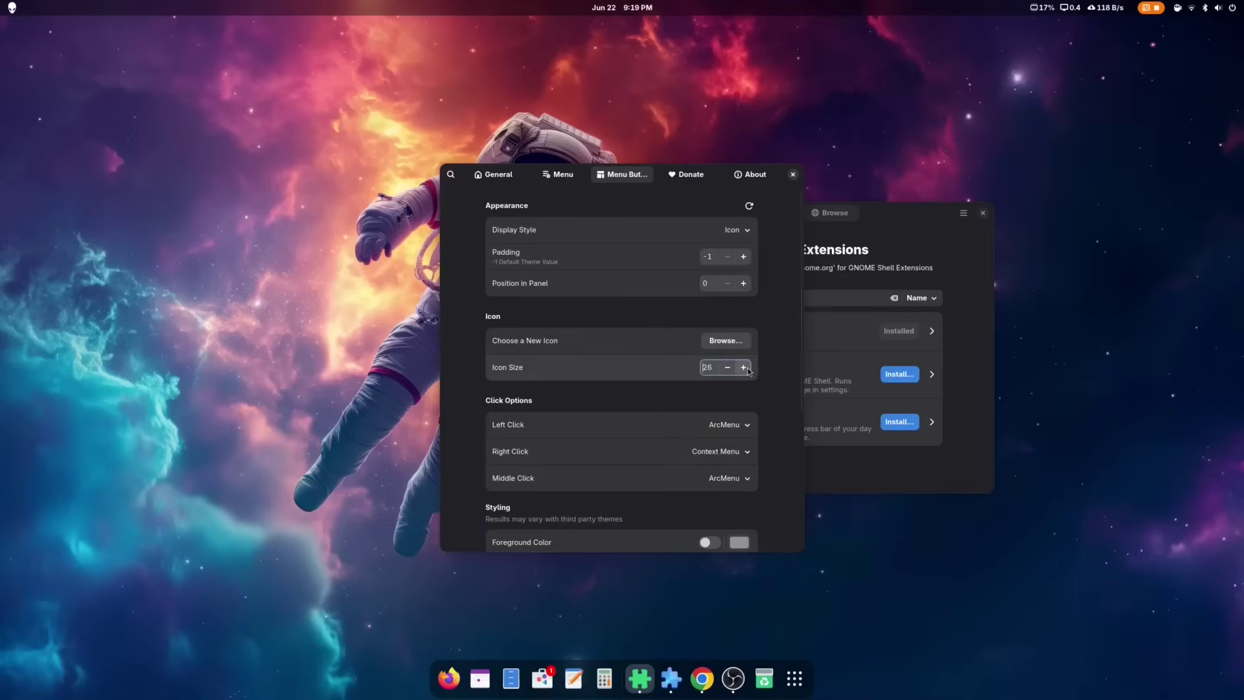
{"action": "left_click", "coordinate": [743, 368]}
{"action": "left_click", "coordinate": [743, 368]}
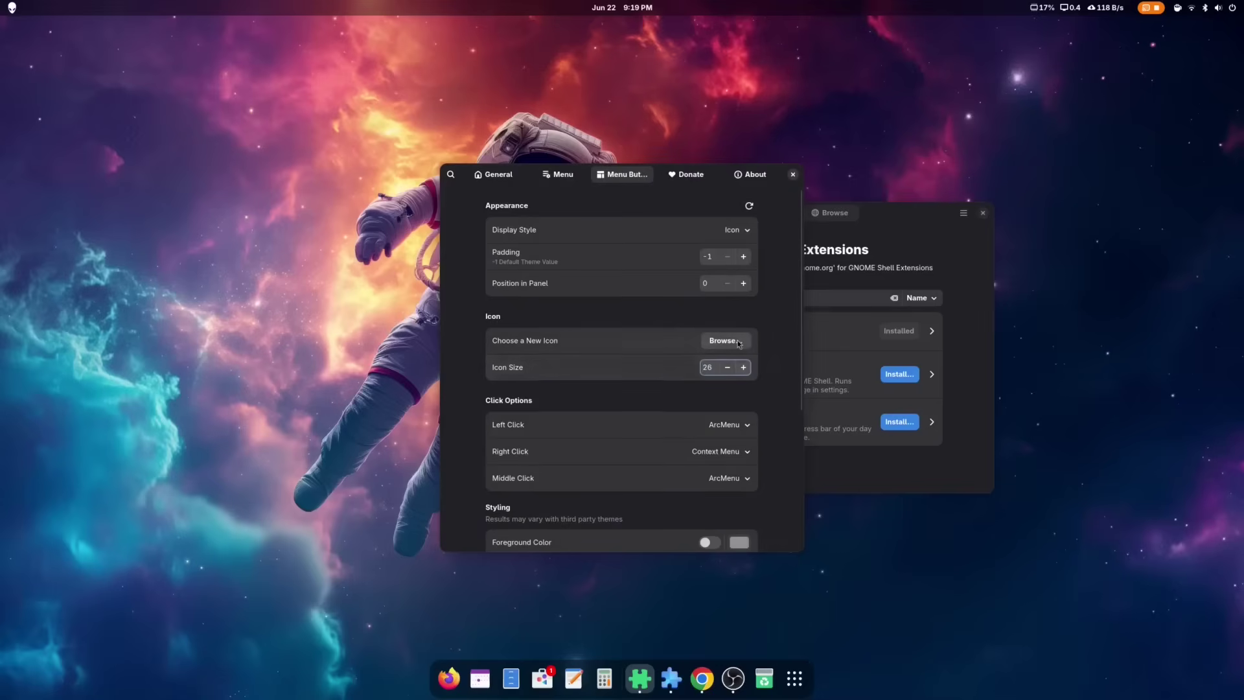
{"action": "left_click", "coordinate": [13, 9]}
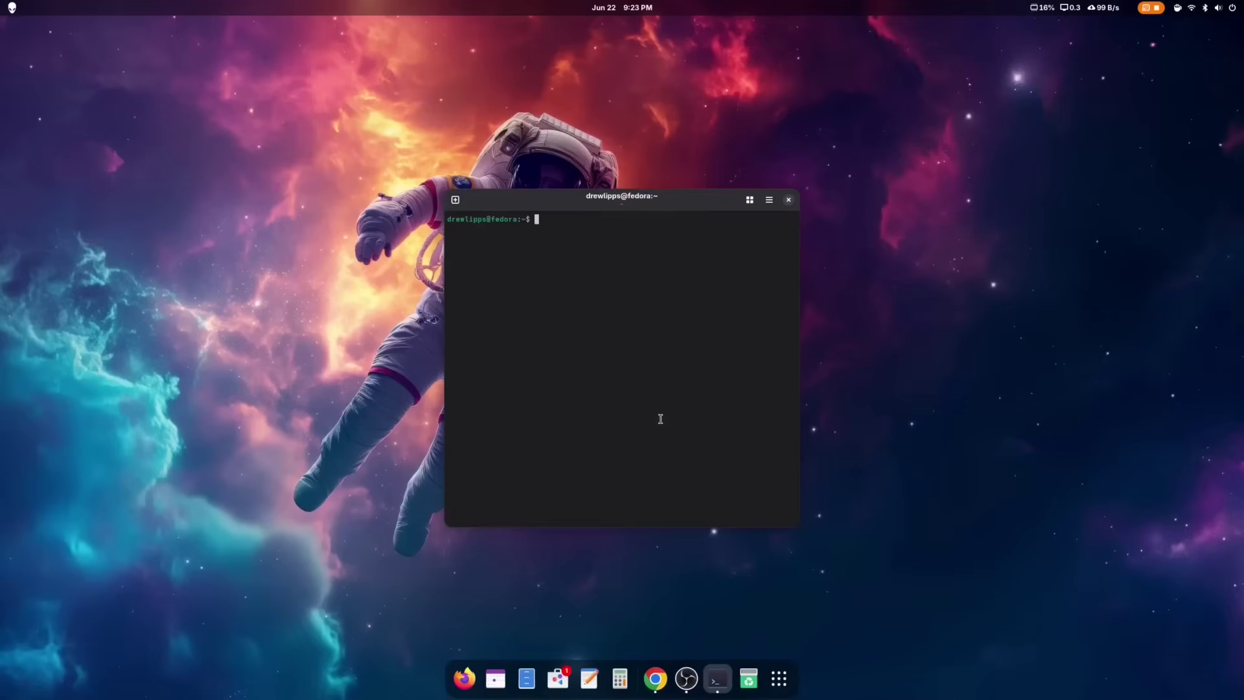
Step: Install GNOME Tweaks with "sudo dnf install gnome-tweaks", entering the account password and accepting the transaction
{"action": "type", "text": "sudo dnf install gnome-tweaks"}
{"action": "key", "text": "Return"}
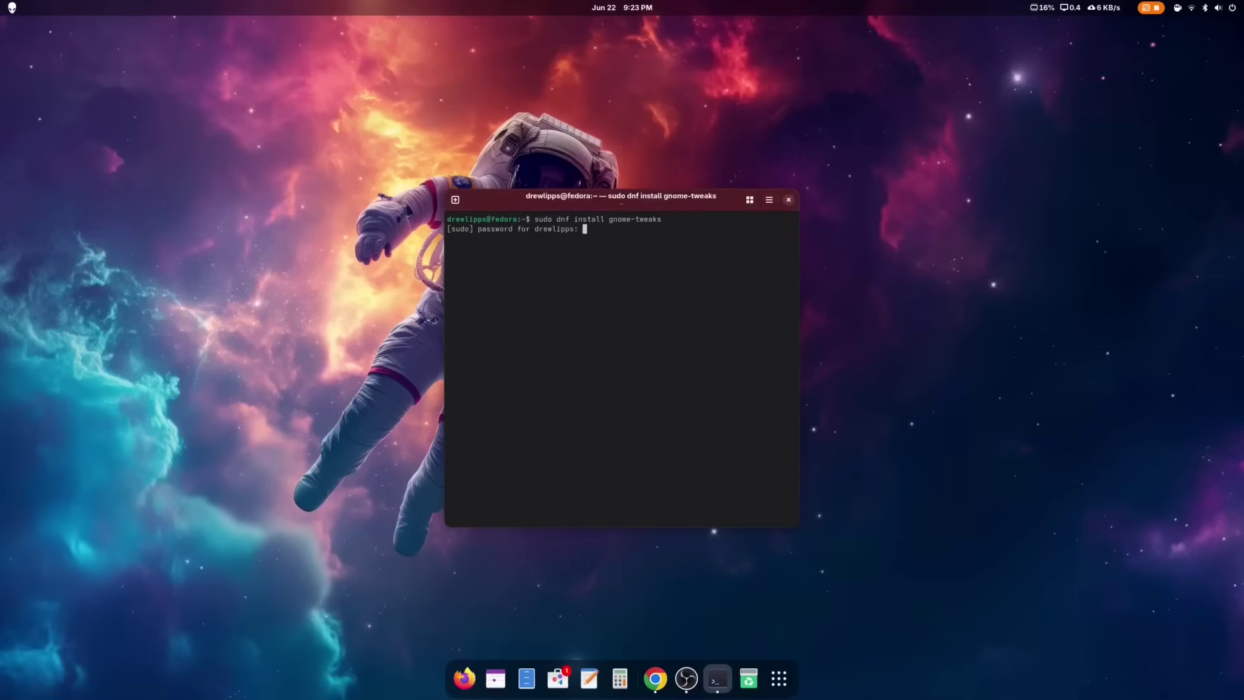
{"action": "key", "text": "Return"}
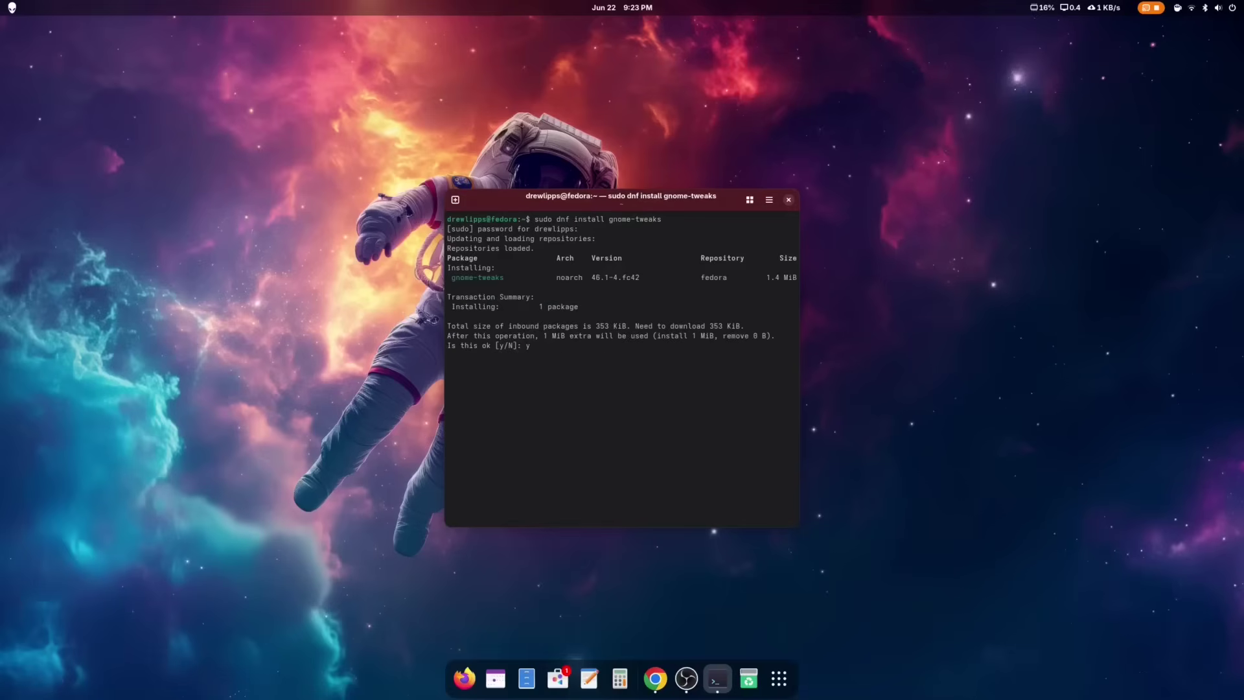
{"action": "type", "text": "y"}
{"action": "key", "text": "Return"}
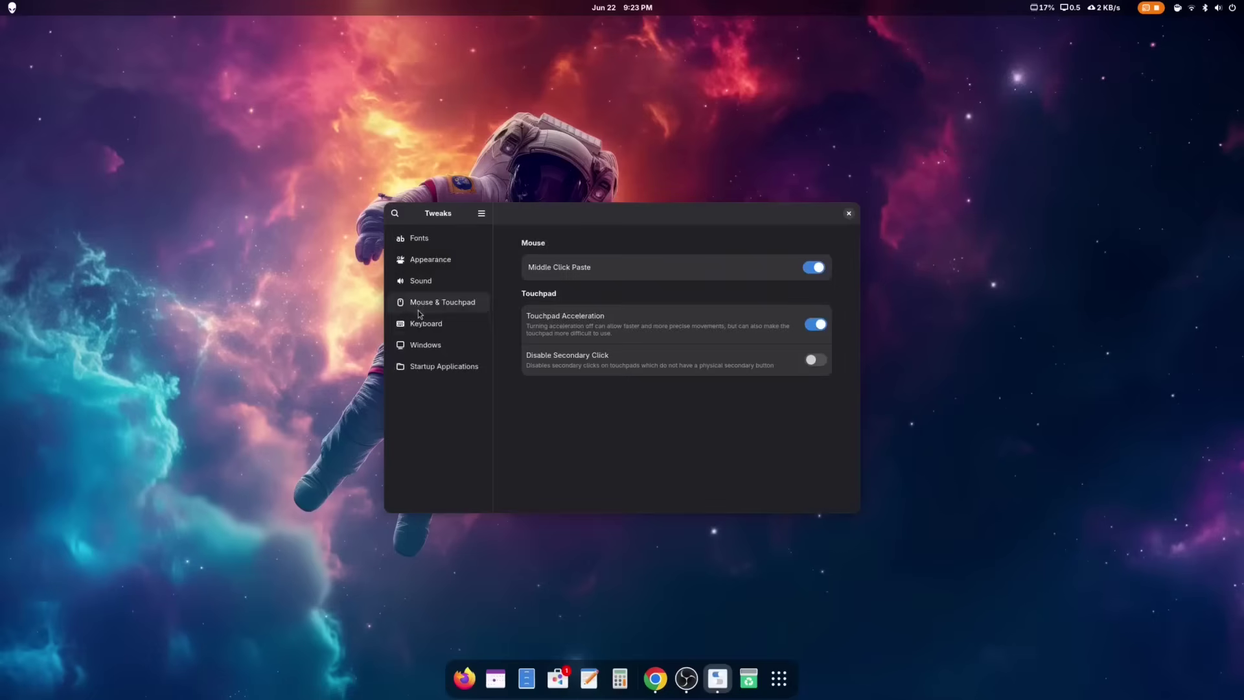
Step: In Tweaks' additional keyboard layout options, set the Ctrl position option Swap Left Win with Left Ctrl
{"action": "left_click", "coordinate": [416, 322]}
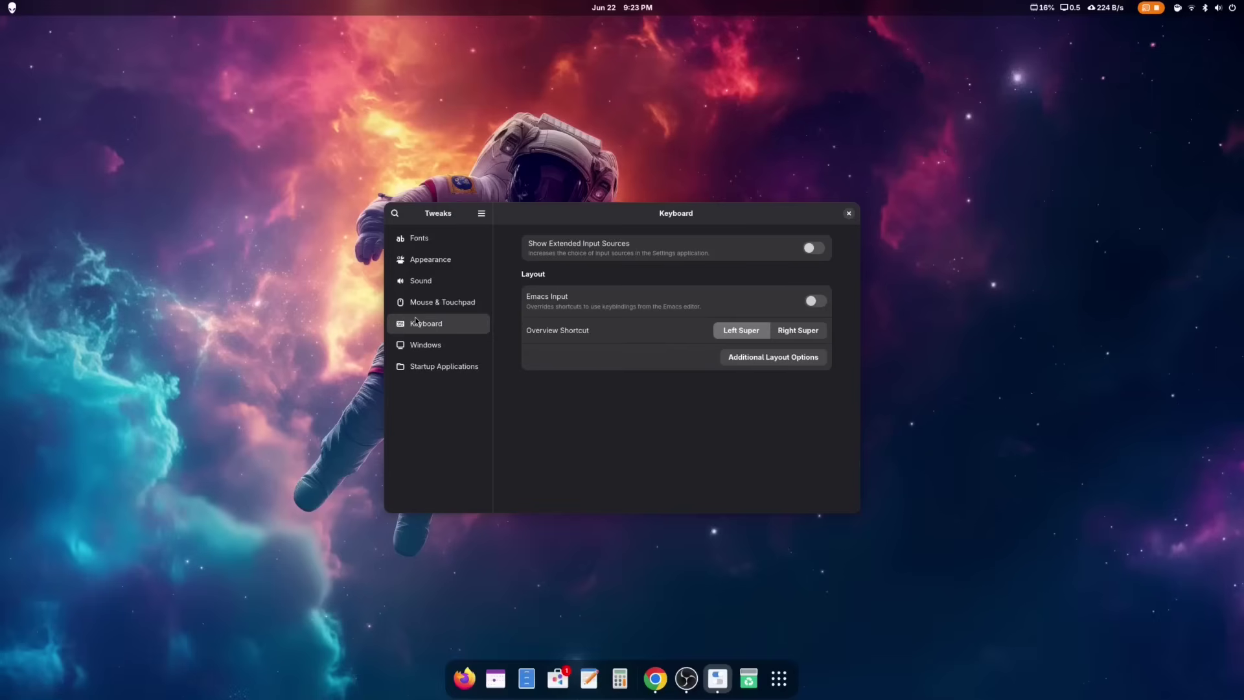
{"action": "left_click", "coordinate": [730, 358]}
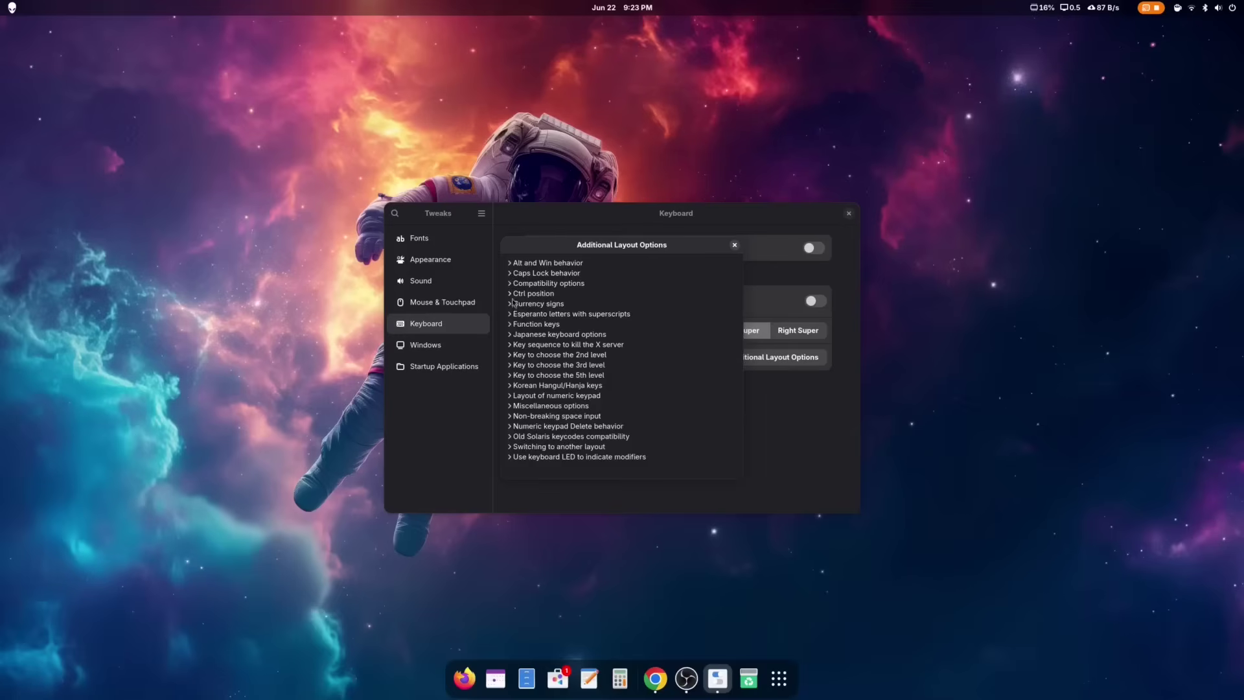
{"action": "left_click", "coordinate": [511, 295]}
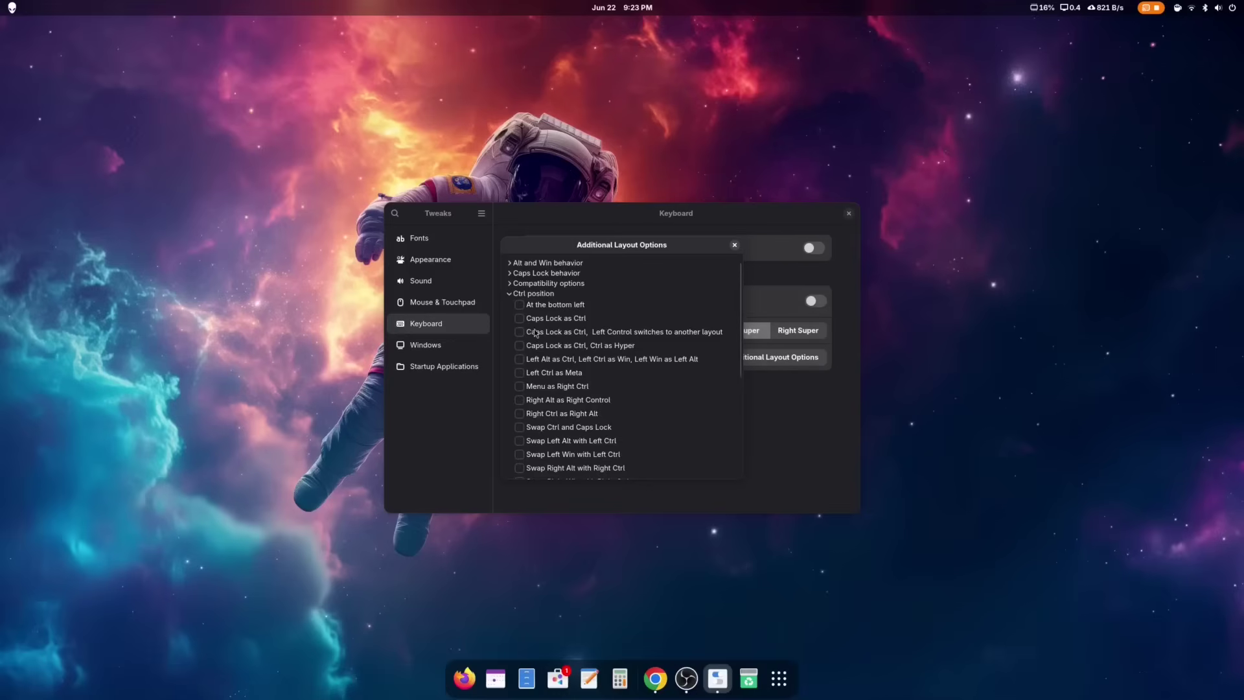
{"action": "left_click", "coordinate": [565, 456]}
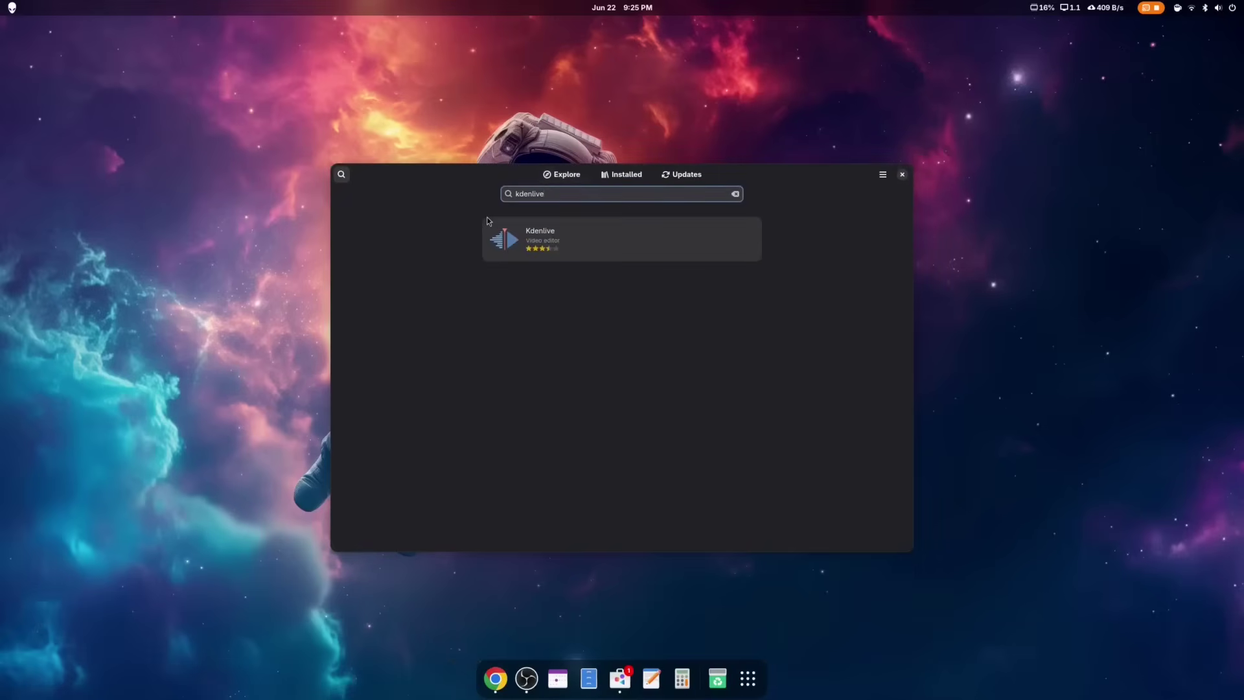
Step: Install the Kdenlive video editor from the Fedora Linux source
{"action": "left_click", "coordinate": [583, 239]}
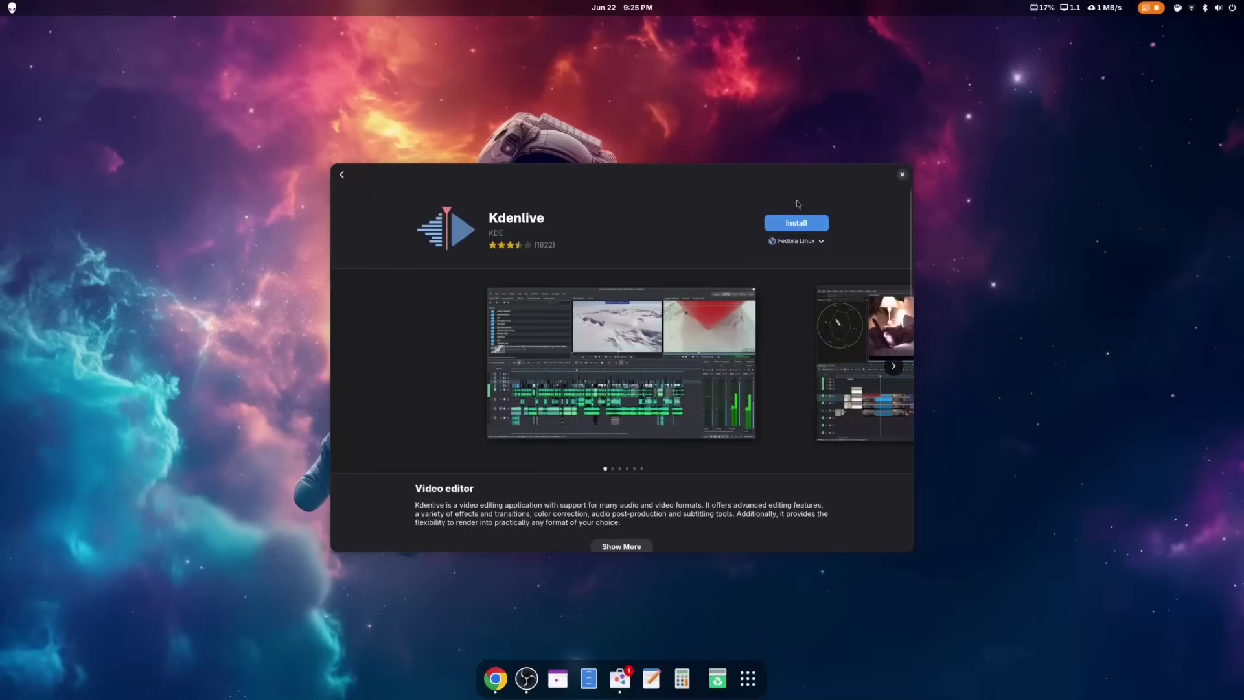
{"action": "left_click", "coordinate": [825, 224]}
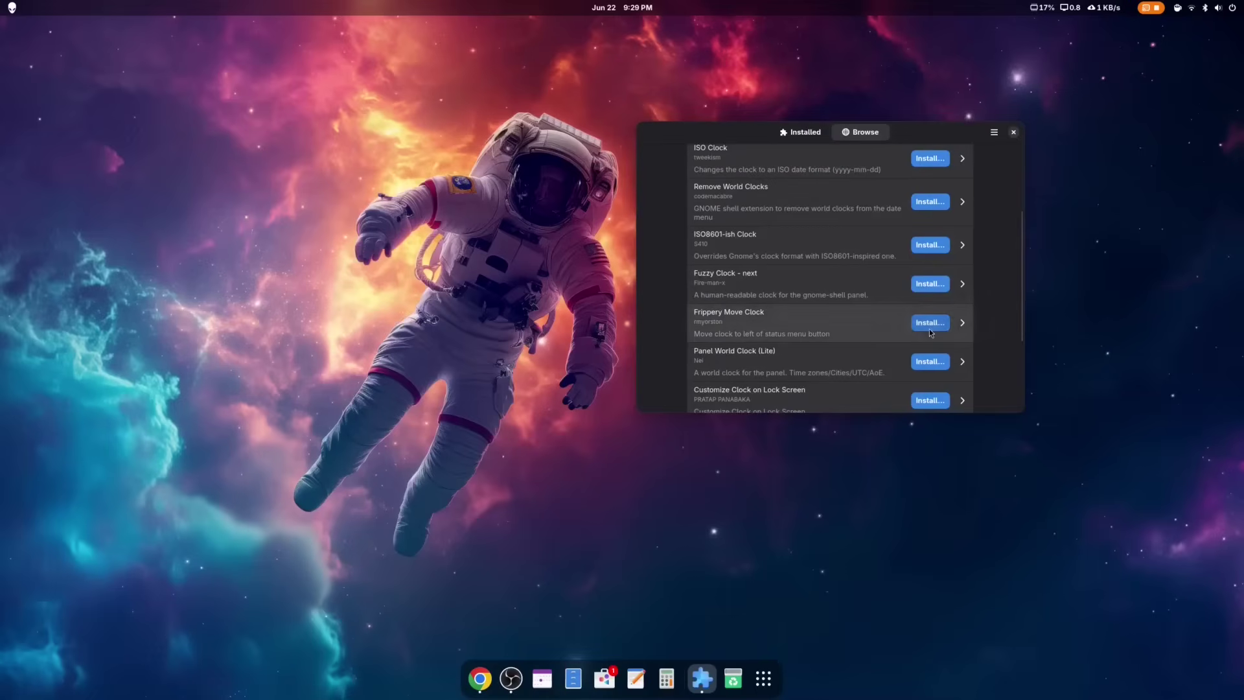
Step: Install the Frippery Move Clock extension to move the clock beside the status menu
{"action": "left_click", "coordinate": [929, 328]}
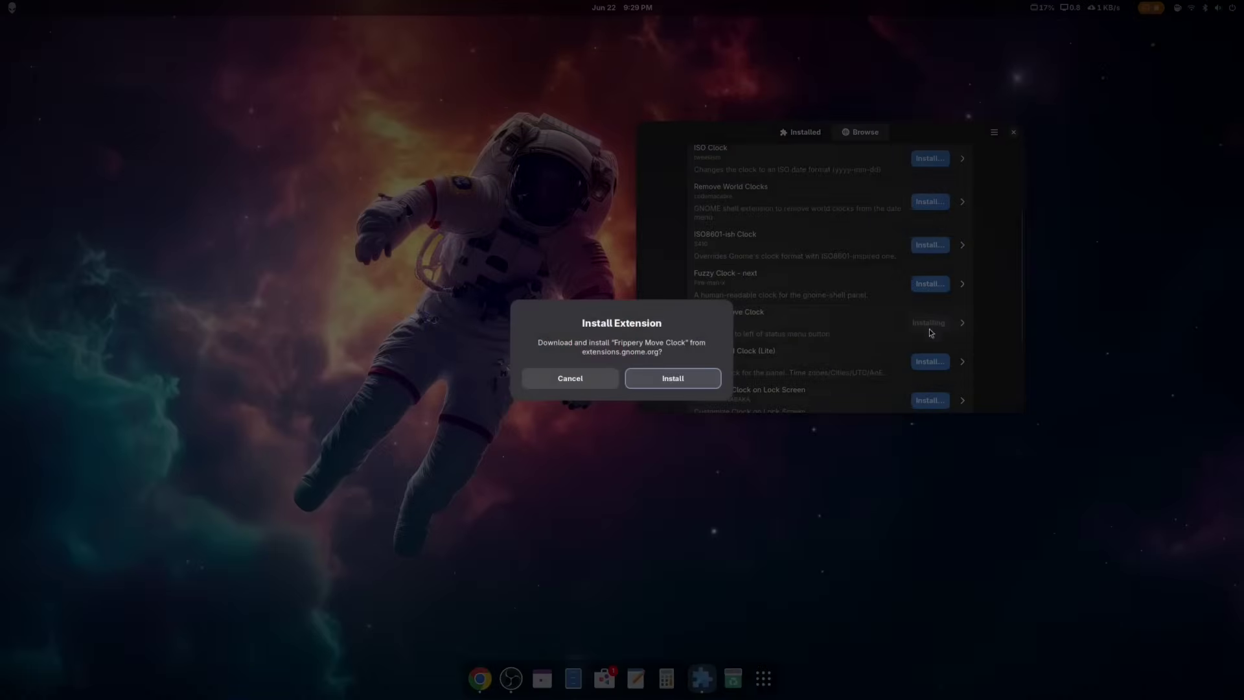
{"action": "left_click", "coordinate": [674, 375]}
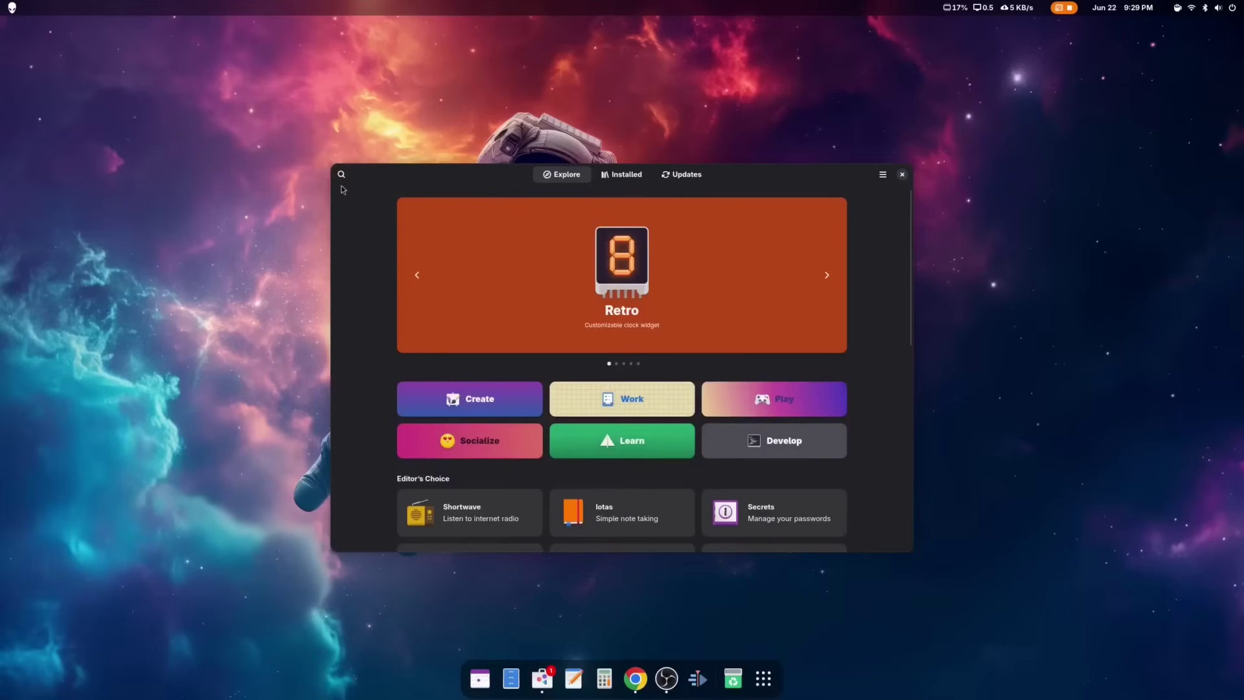
Step: Search the software store for "audacity" and install Audacity
{"action": "left_click", "coordinate": [341, 175]}
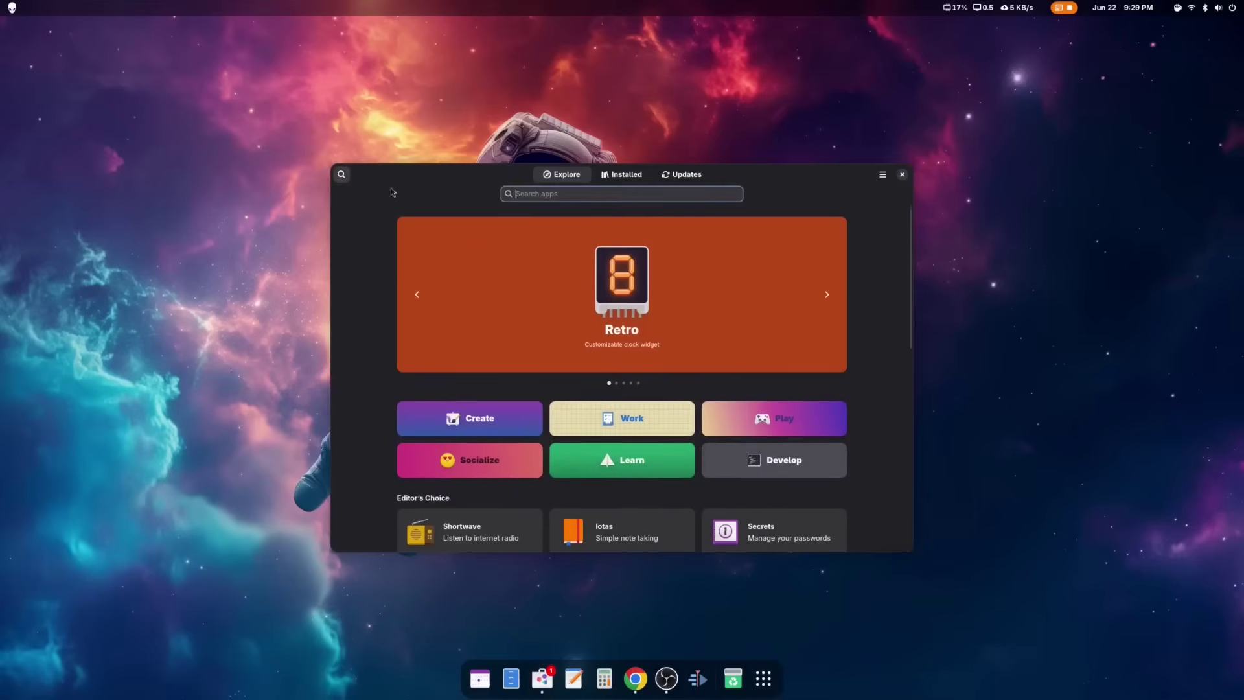
{"action": "type", "text": "audacity"}
{"action": "left_click", "coordinate": [522, 233]}
{"action": "left_click", "coordinate": [788, 223]}
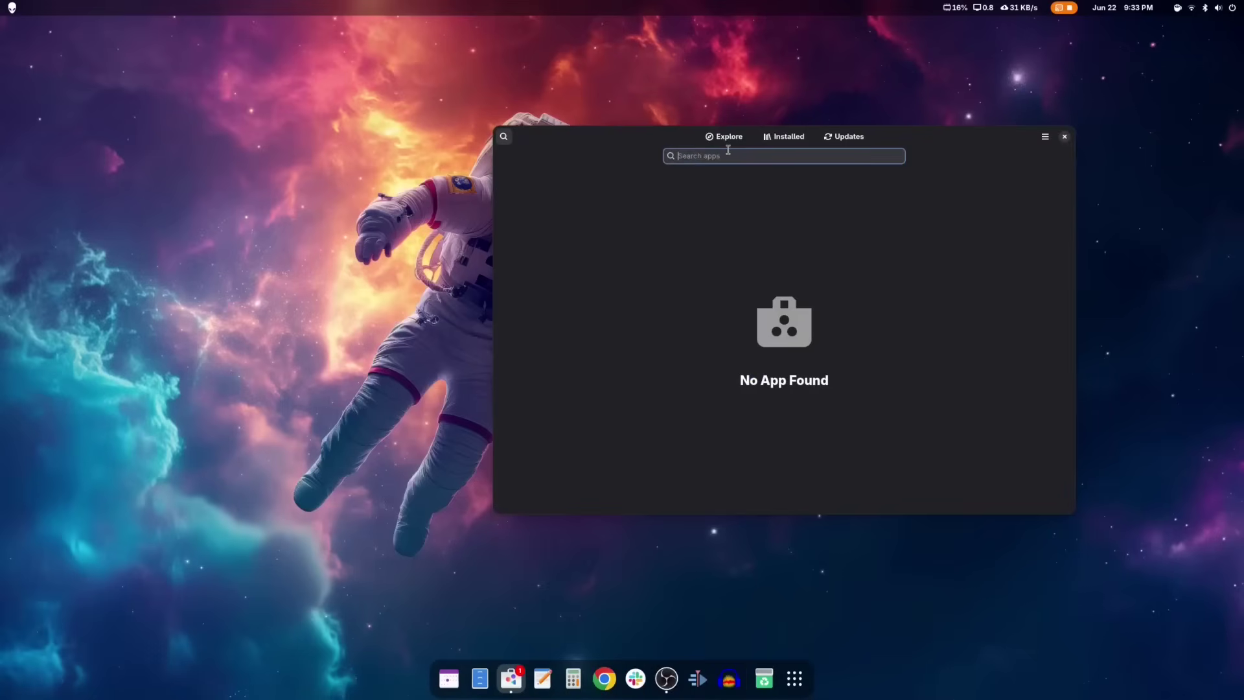
Step: Search the software store for LocalSend and install it
{"action": "type", "text": "l"}
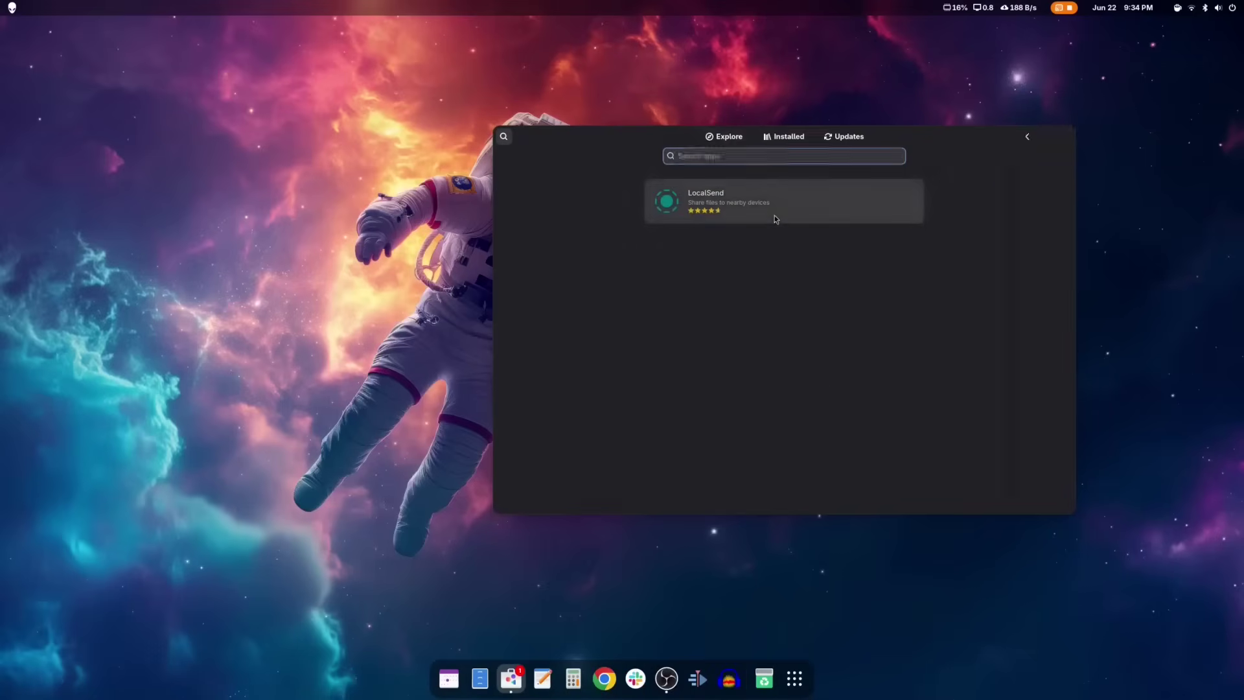
{"action": "left_click", "coordinate": [774, 218]}
{"action": "left_click", "coordinate": [952, 186]}
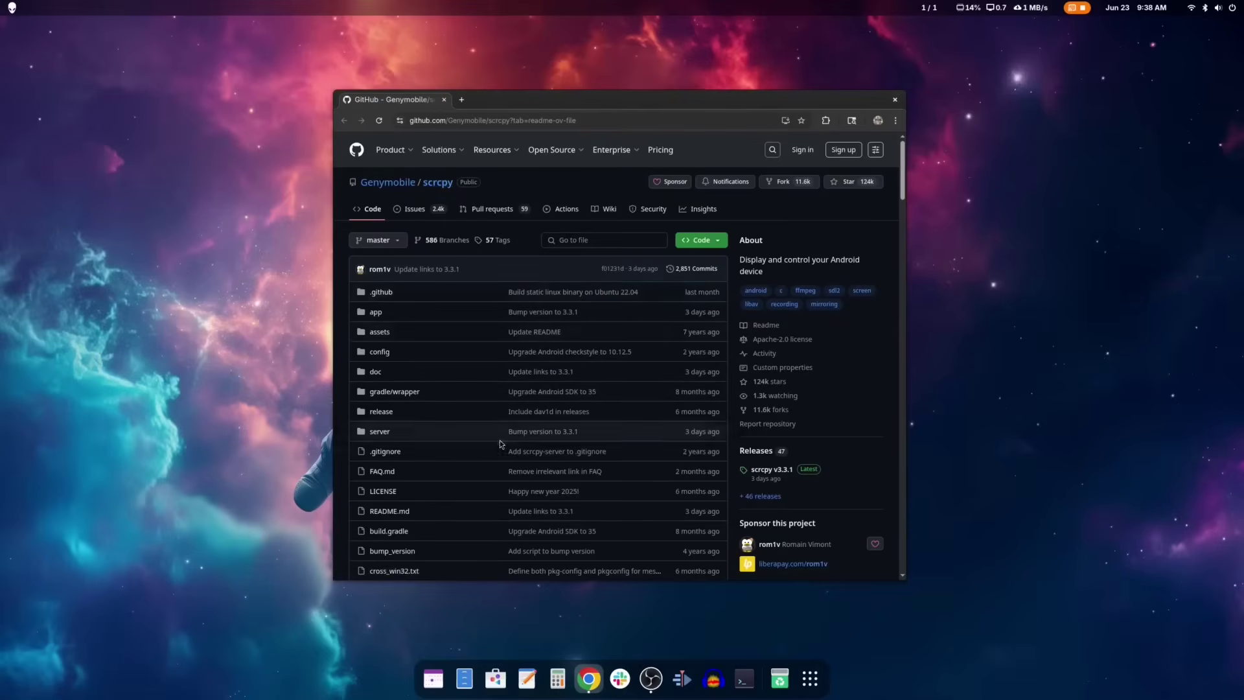
Step: Read the scrcpy README on GitHub, including its prerequisites, and open the Linux installation instructions
{"action": "scroll", "coordinate": [499, 455], "scroll_direction": "down", "scroll_amount": 10}
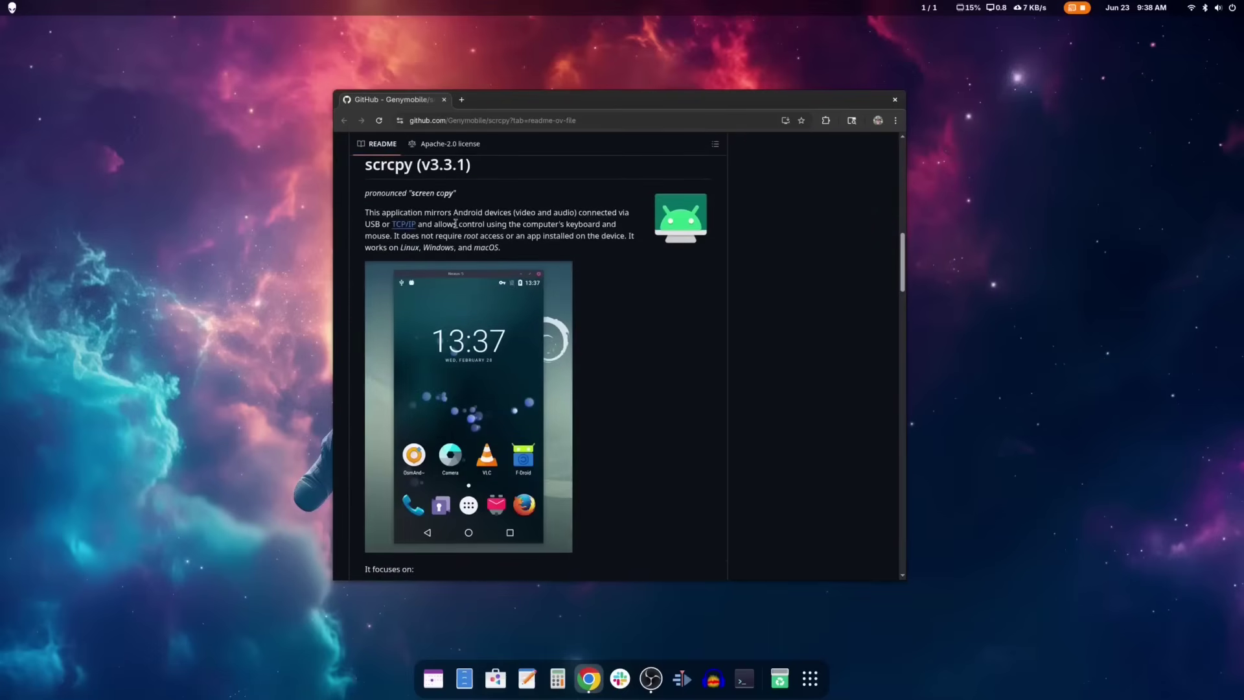
{"action": "scroll", "coordinate": [544, 318], "scroll_direction": "down", "scroll_amount": 3}
{"action": "scroll", "coordinate": [544, 318], "scroll_direction": "down", "scroll_amount": 7}
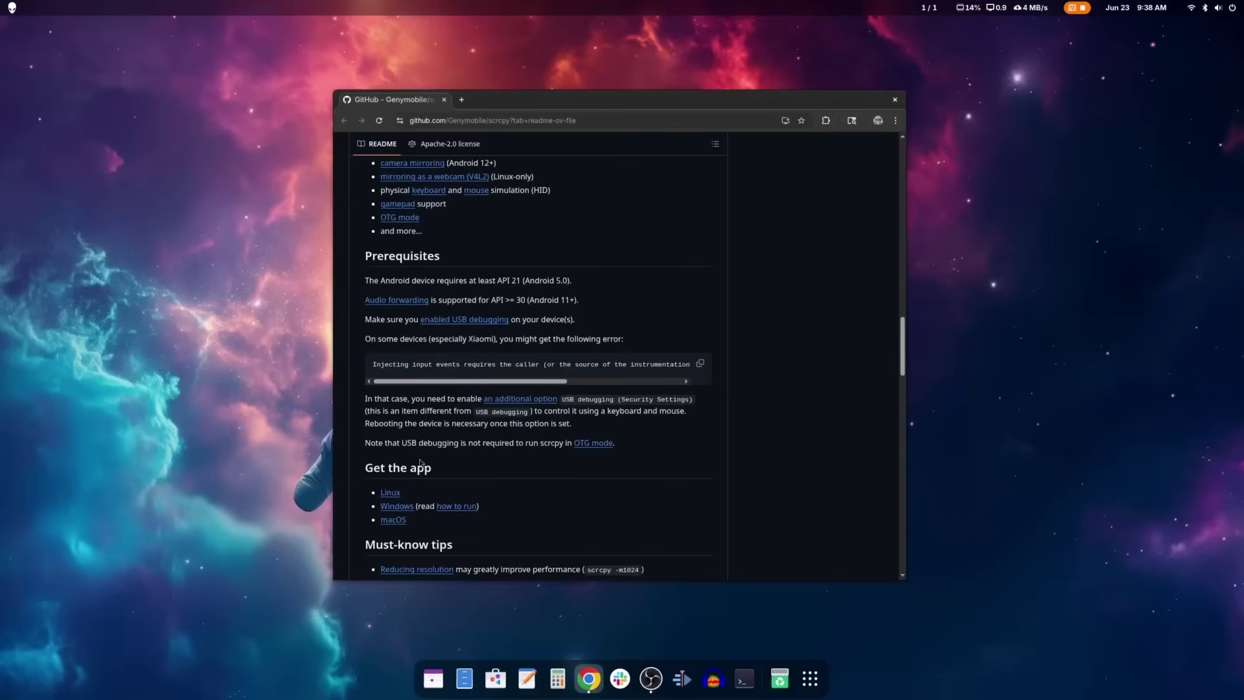
{"action": "left_click", "coordinate": [392, 494]}
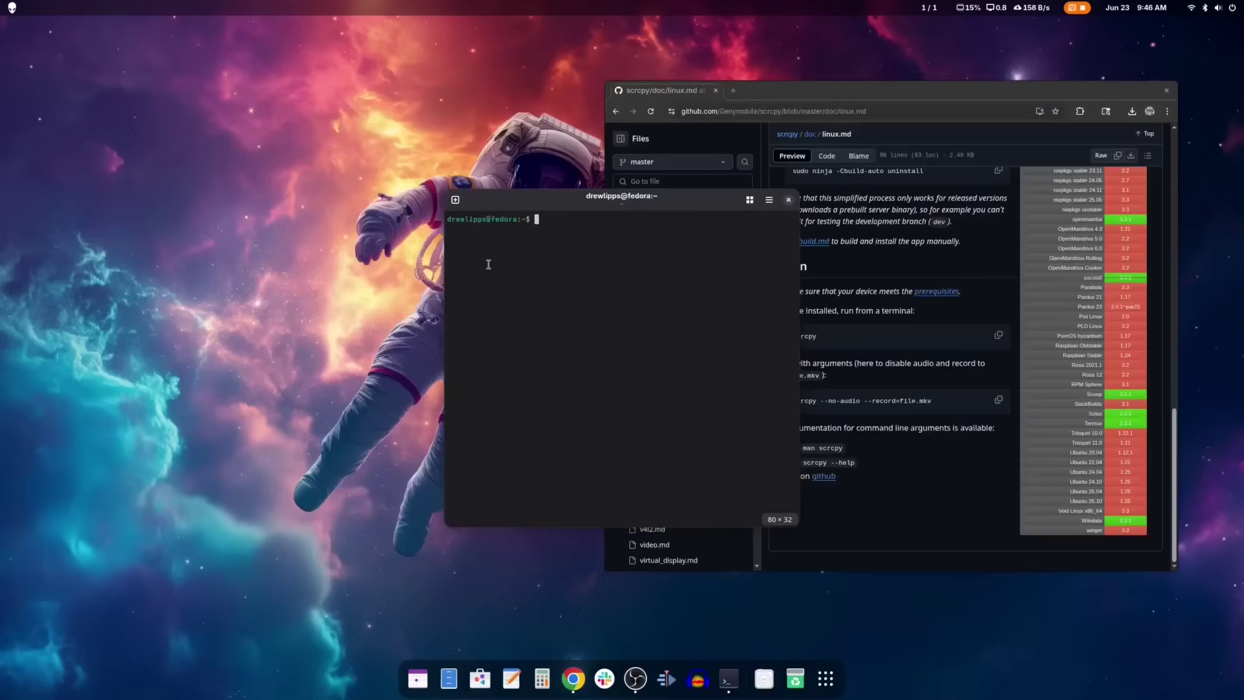
Step: Run the copied scrcpy command in the terminal to mirror the Android phone, and move the phone window aside
{"action": "right_click", "coordinate": [536, 239]}
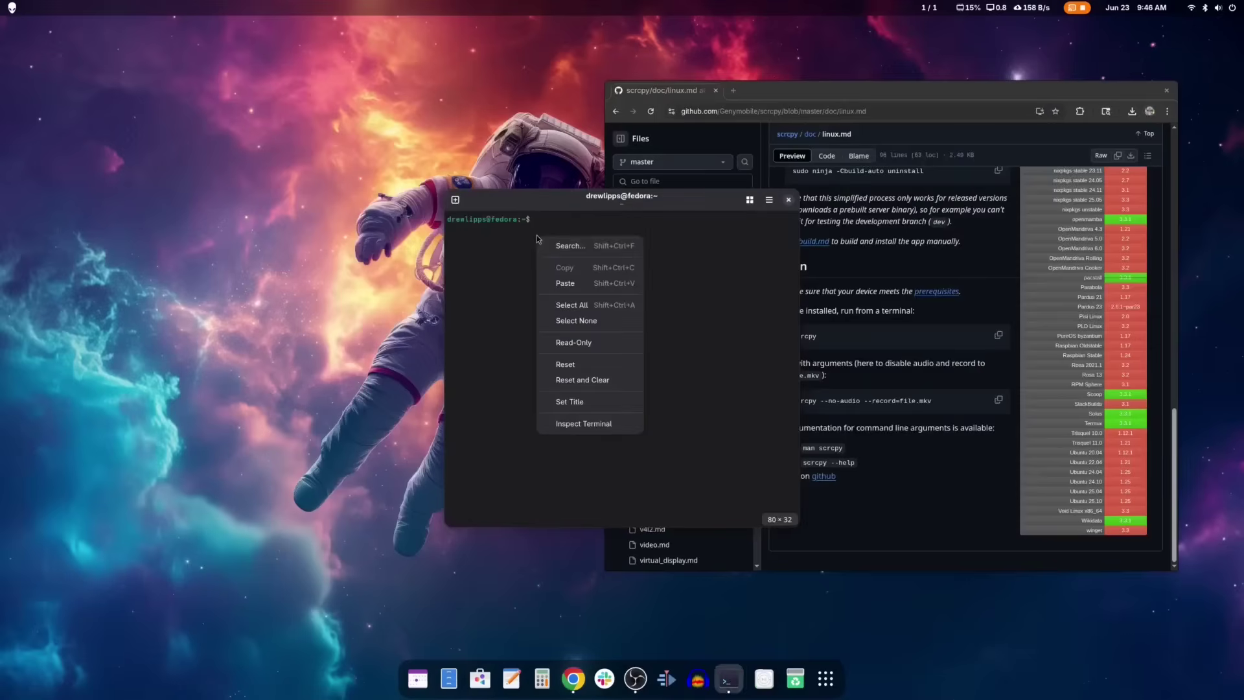
{"action": "left_click", "coordinate": [565, 283]}
{"action": "key", "text": "Return"}
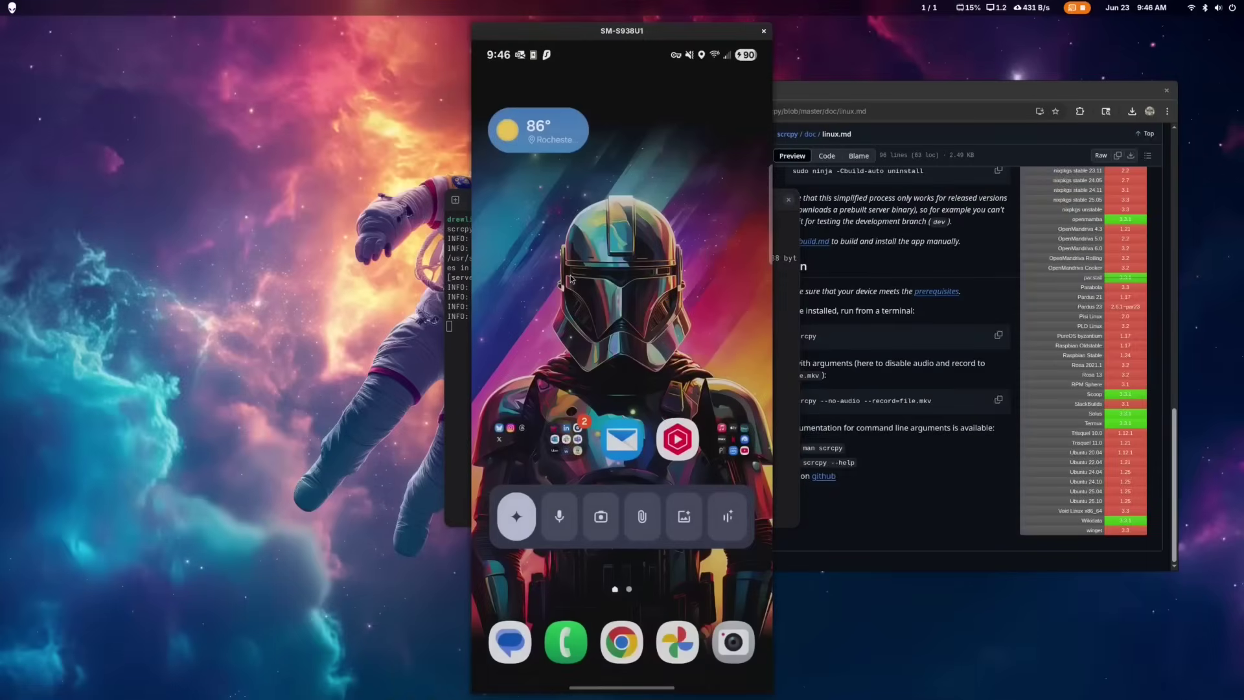
{"action": "left_click_drag", "start_coordinate": [656, 32], "coordinate": [246, 26]}
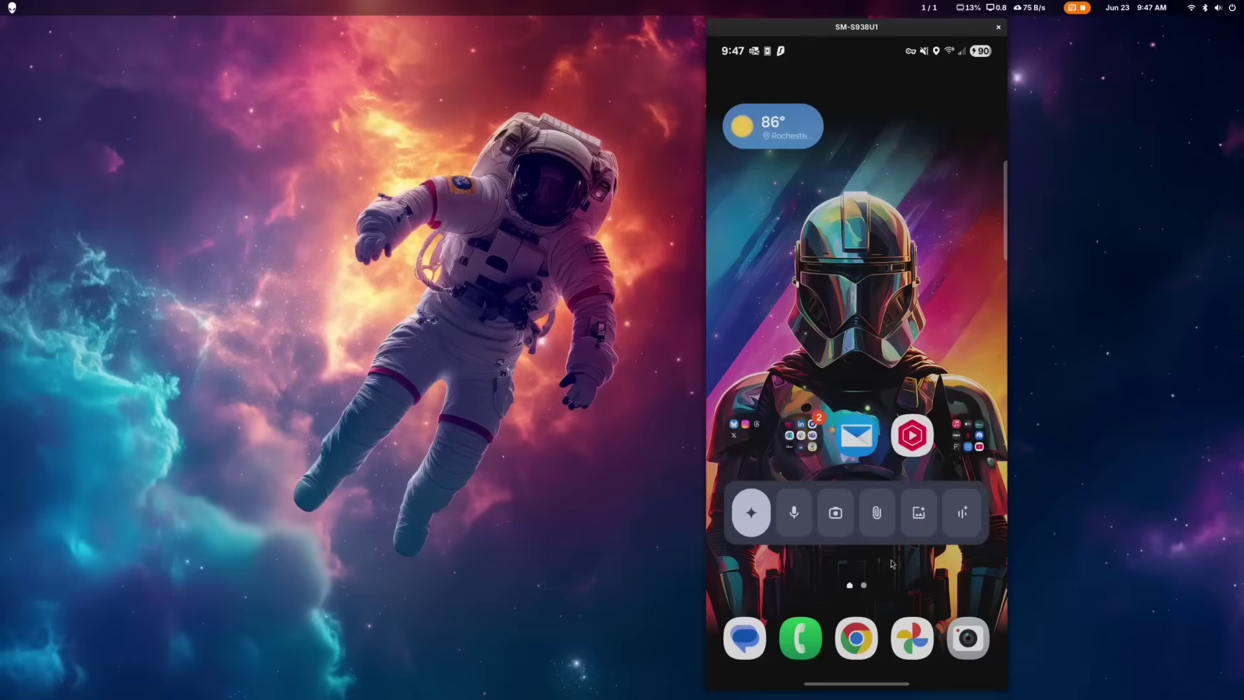
Step: Try controlling the mirrored phone by opening its app drawer and going back, and close the mirror window
{"action": "left_click_drag", "start_coordinate": [859, 588], "coordinate": [868, 393]}
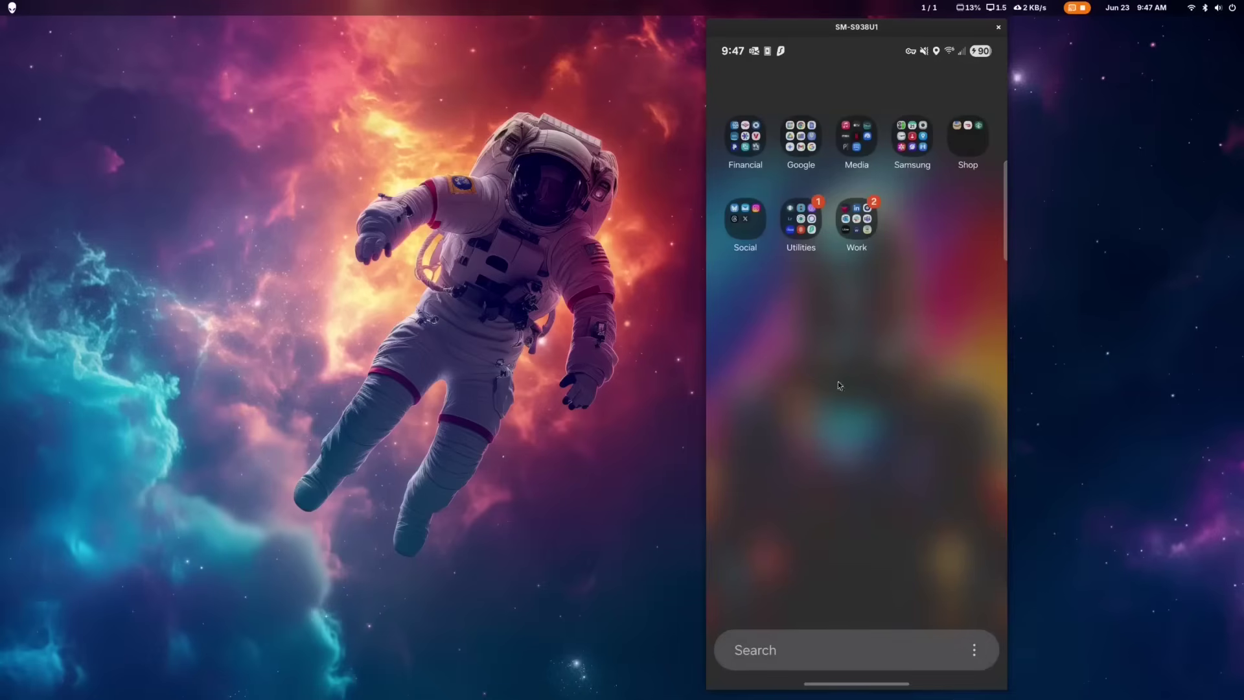
{"action": "right_click", "coordinate": [878, 422]}
{"action": "left_click", "coordinate": [998, 27]}
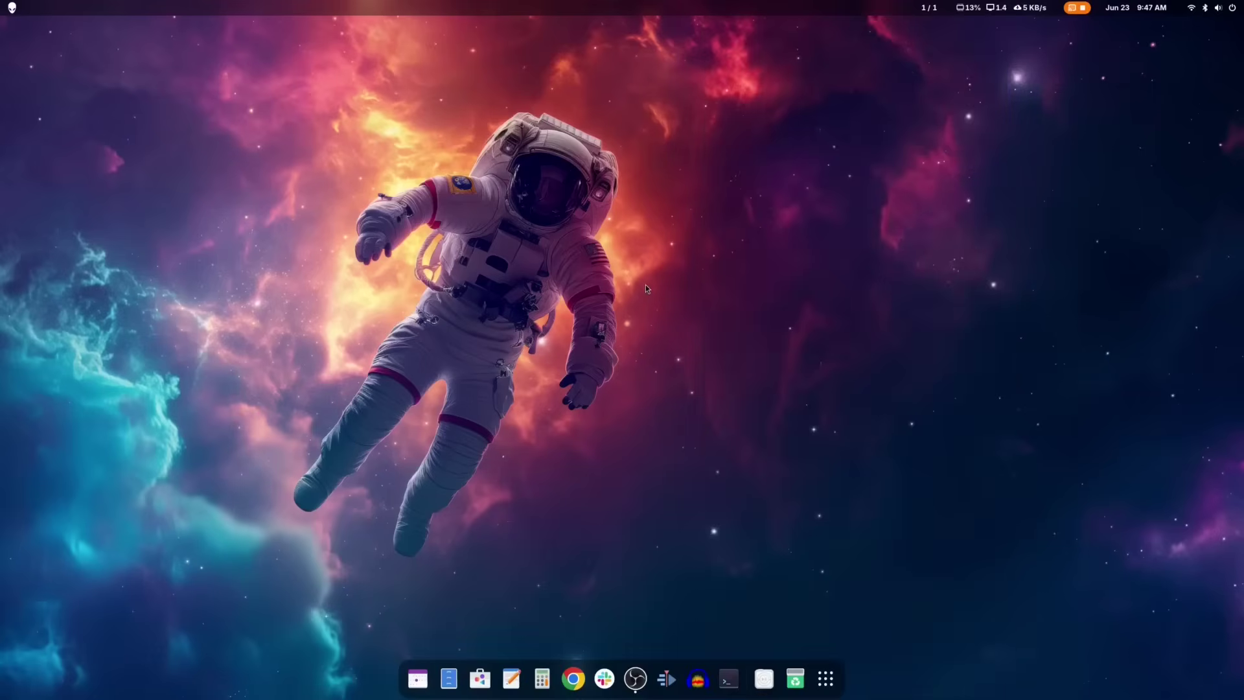